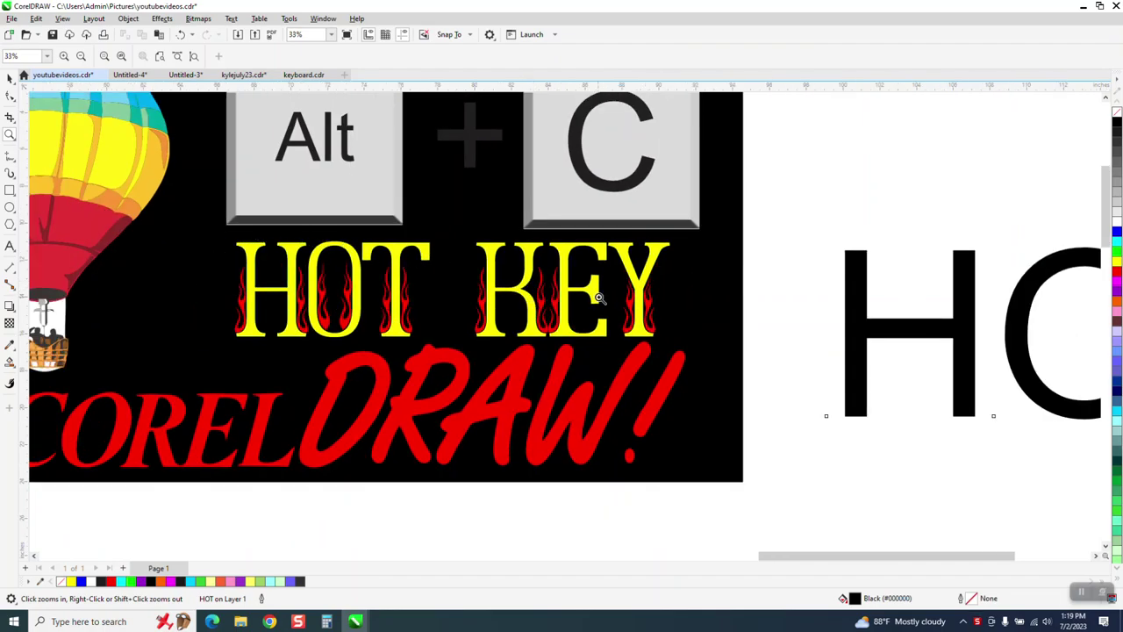
left_click_drag(673, 243, 446, 343)
scroll(388, 314, "down", 1)
scroll(383, 310, "down", 4)
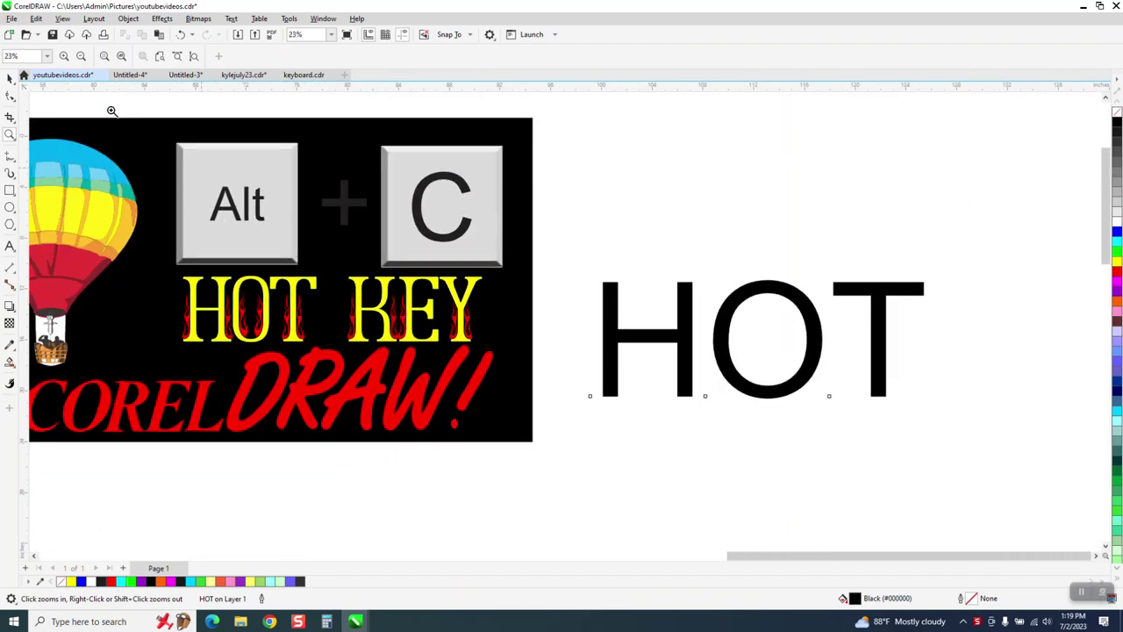
left_click(11, 77)
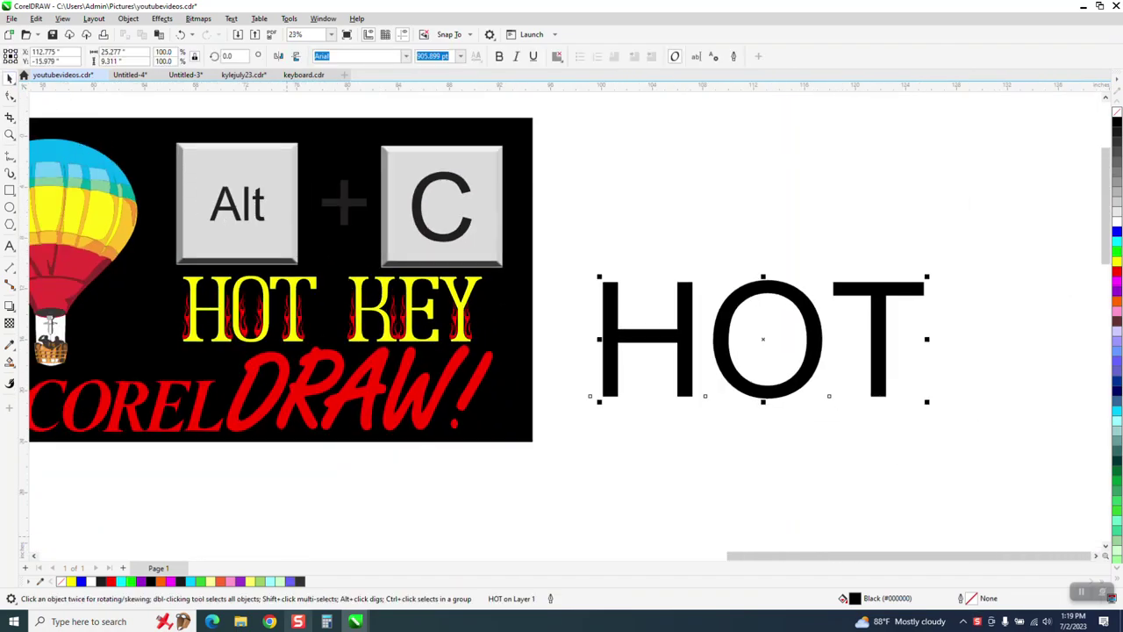
Switch to Chrome, search Google for dafont in a new tab and open the DaFont website.
left_click(270, 622)
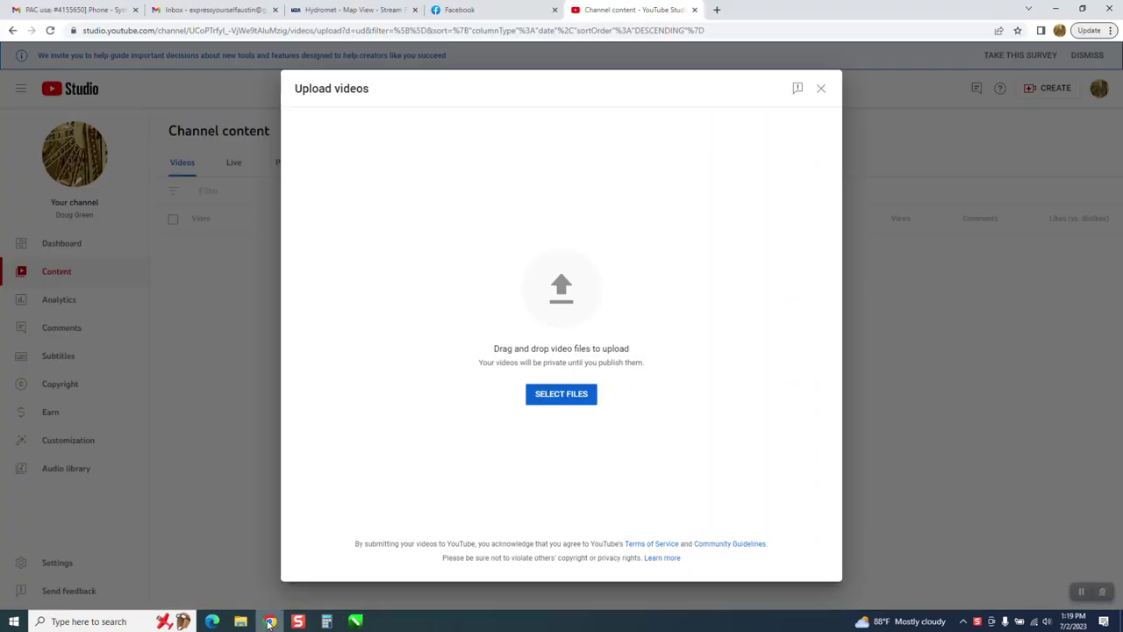
left_click(715, 9)
left_click(496, 254)
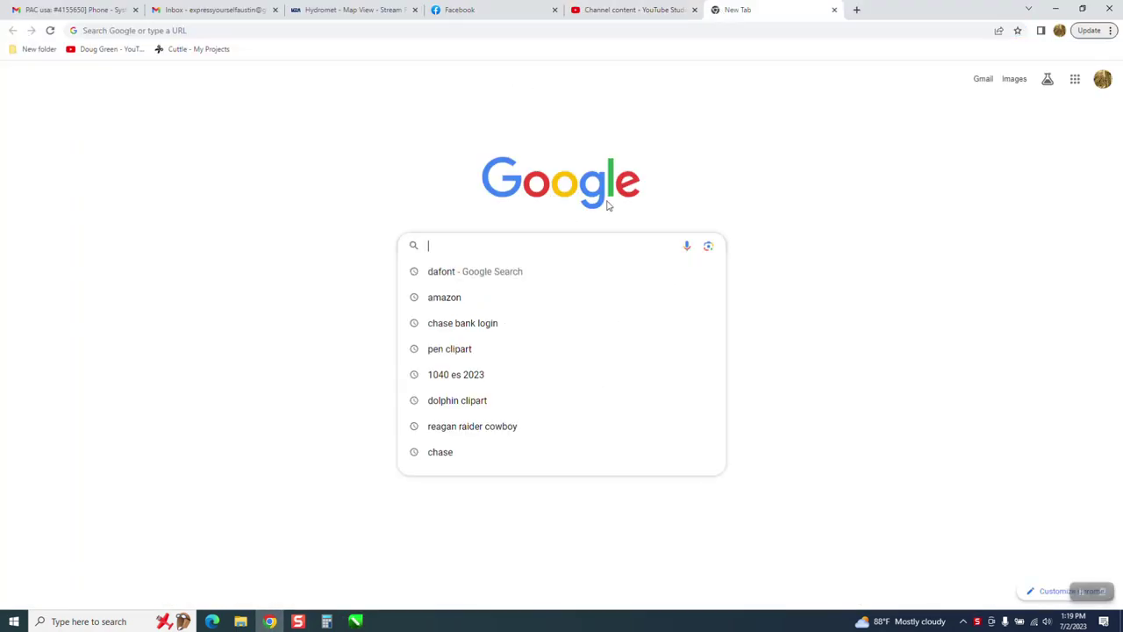
type("DA")
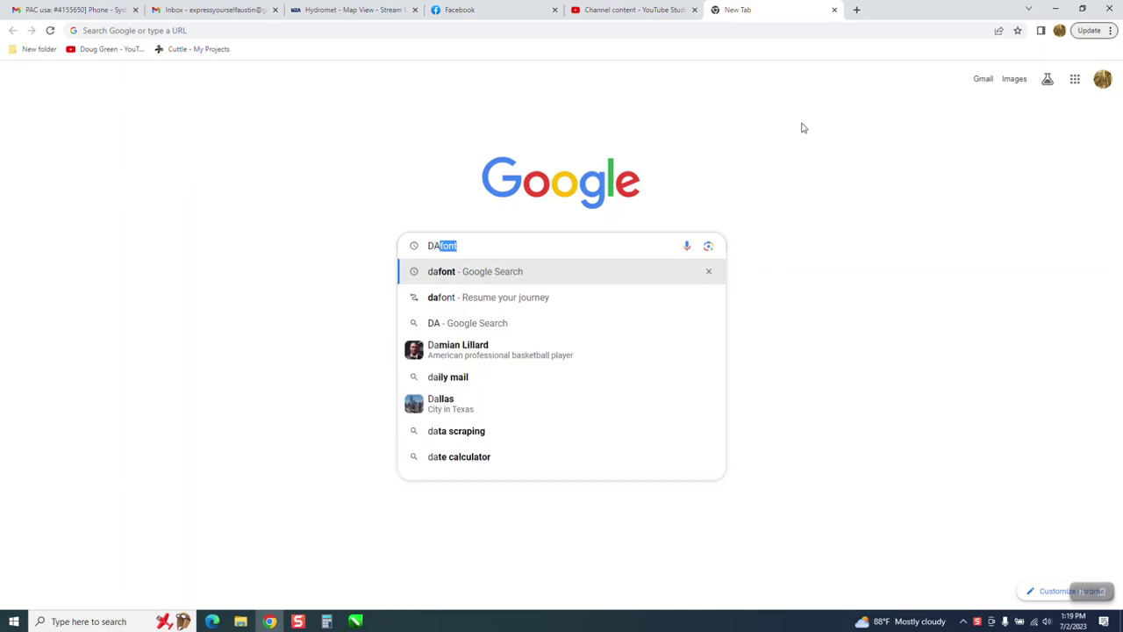
left_click(453, 273)
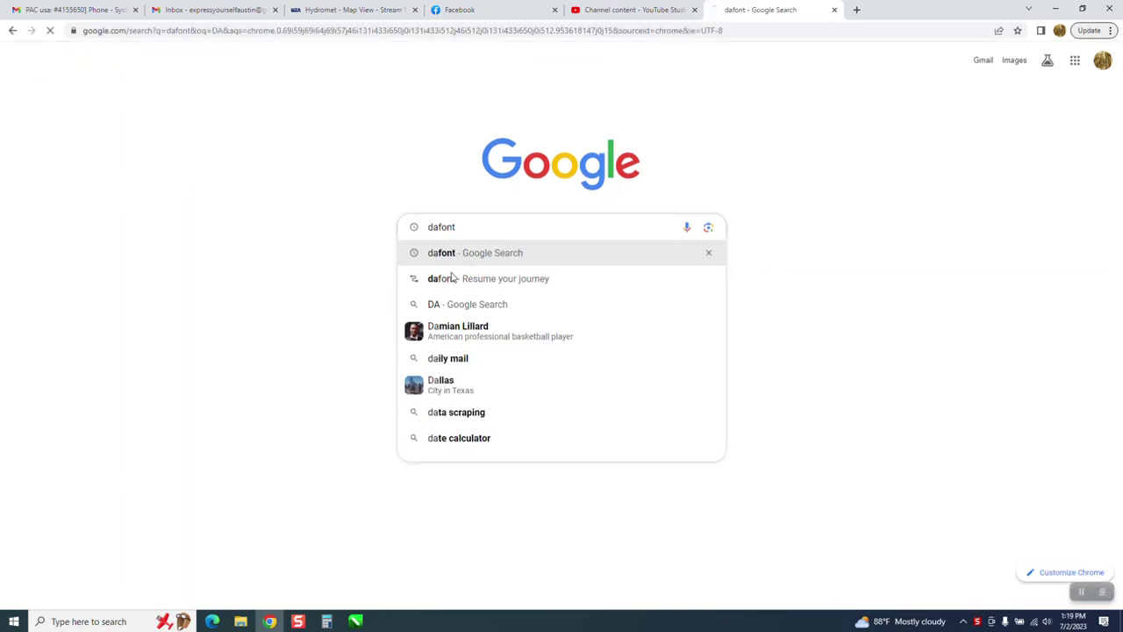
left_click(250, 198)
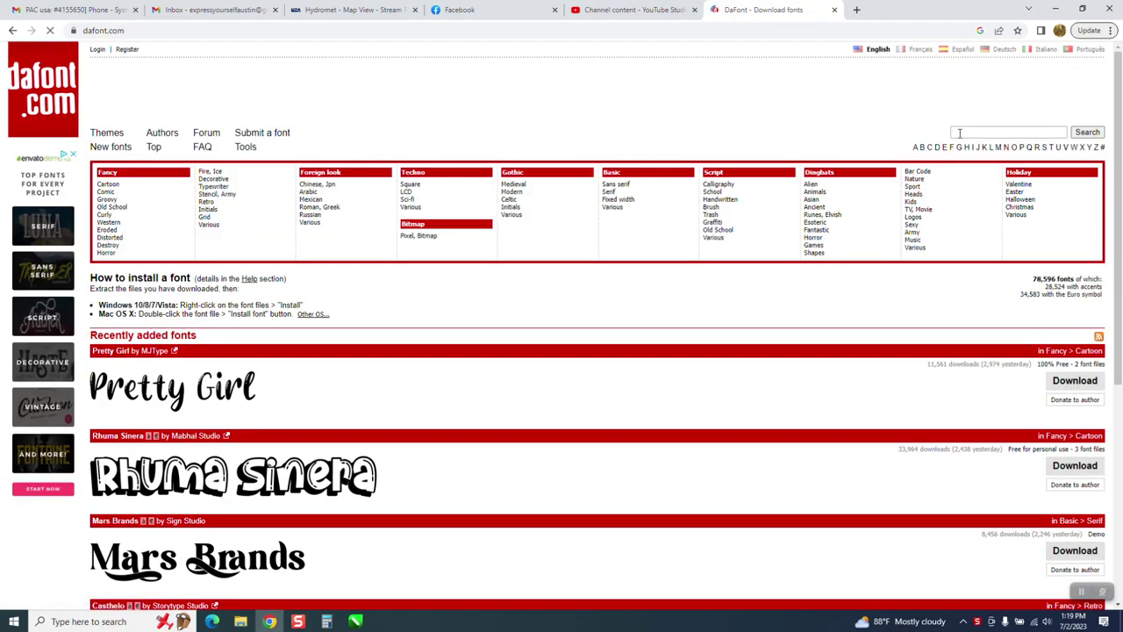
Search DaFont for "HOT" and browse to the Hot Secretary font on page 3 of the results.
left_click(962, 132)
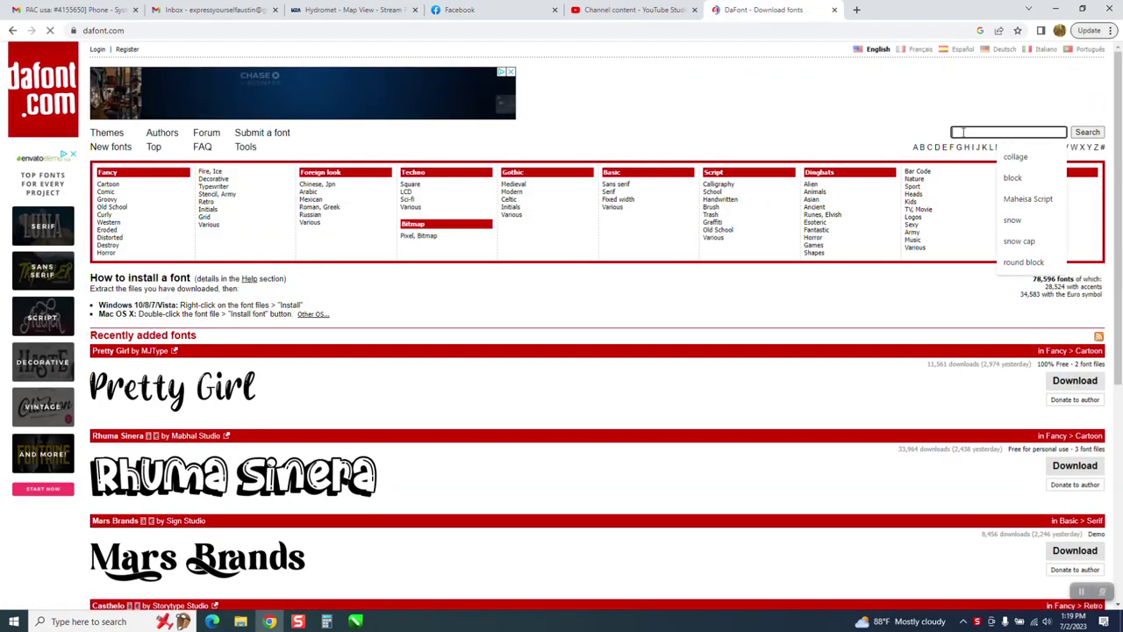
type("HOT")
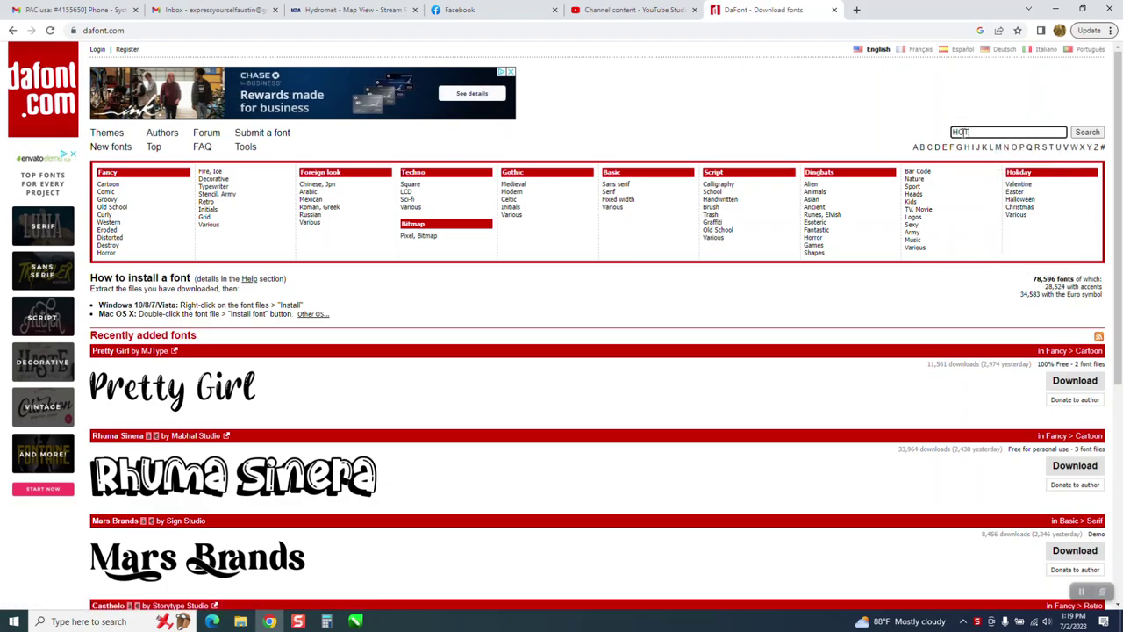
key("Return")
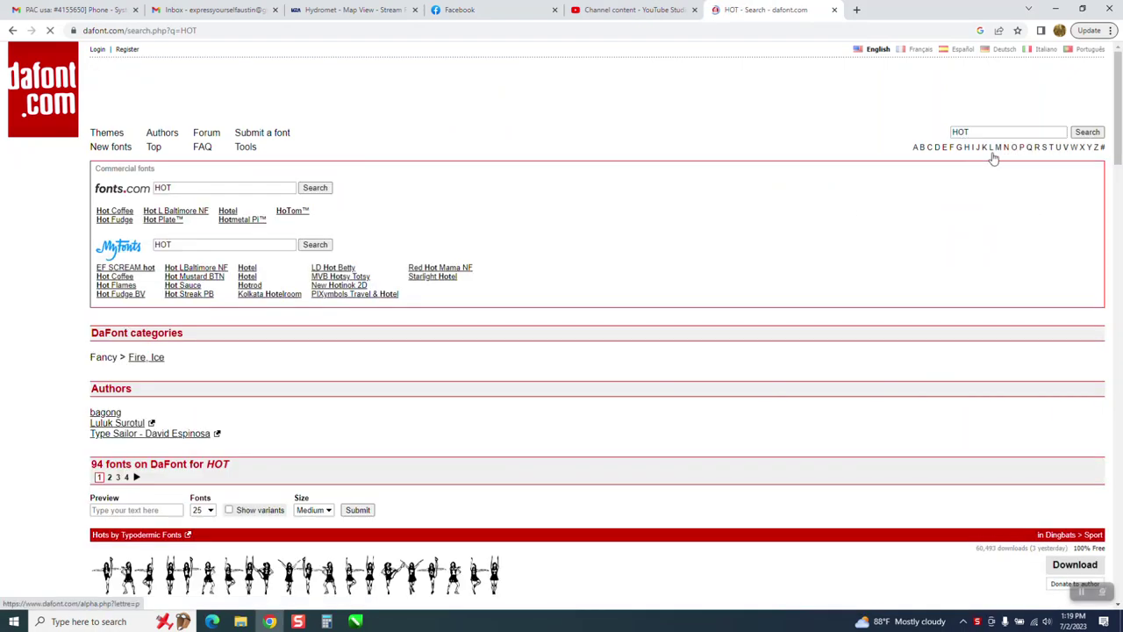
scroll(507, 313, "down", 10)
scroll(507, 312, "down", 15)
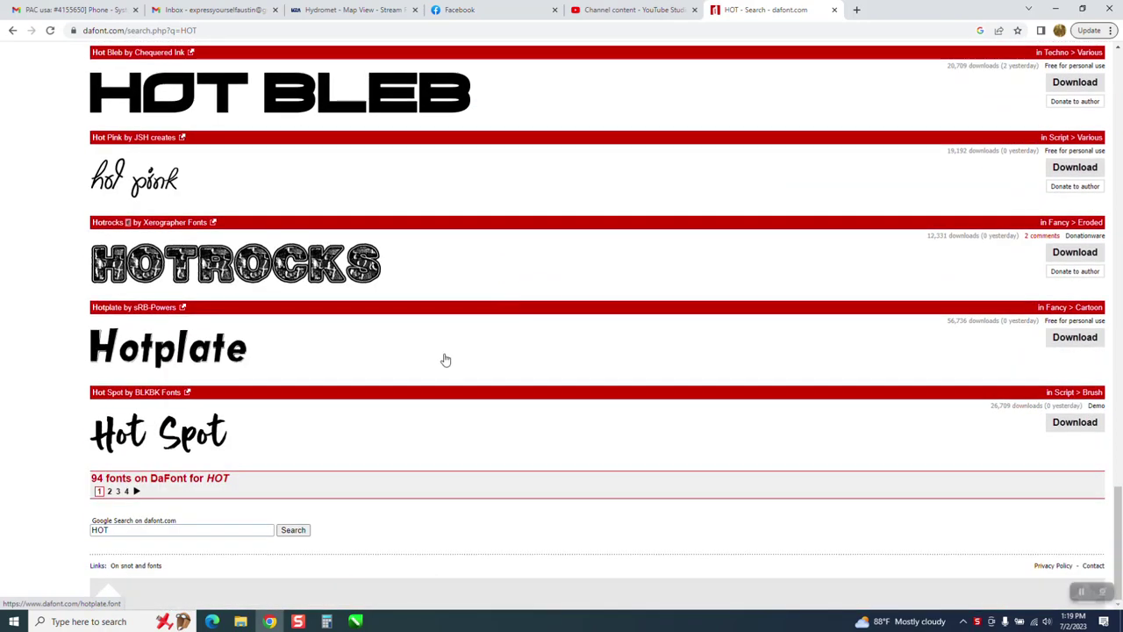
left_click(119, 491)
scroll(364, 372, "down", 10)
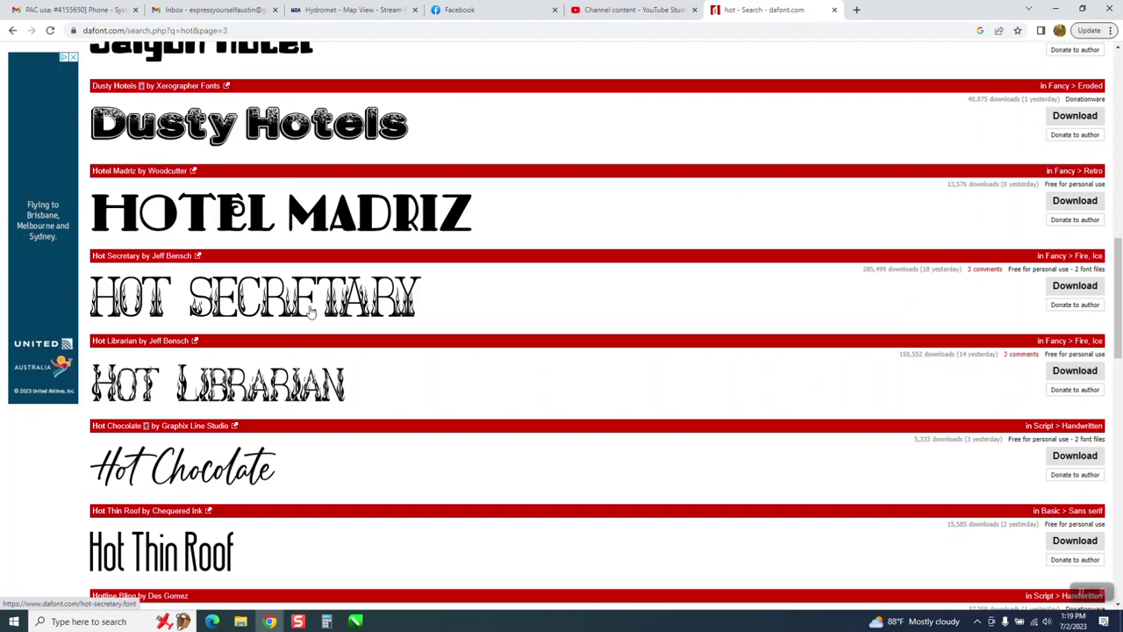
Download the Hot Secretary font and open its zip archive.
left_click(1069, 286)
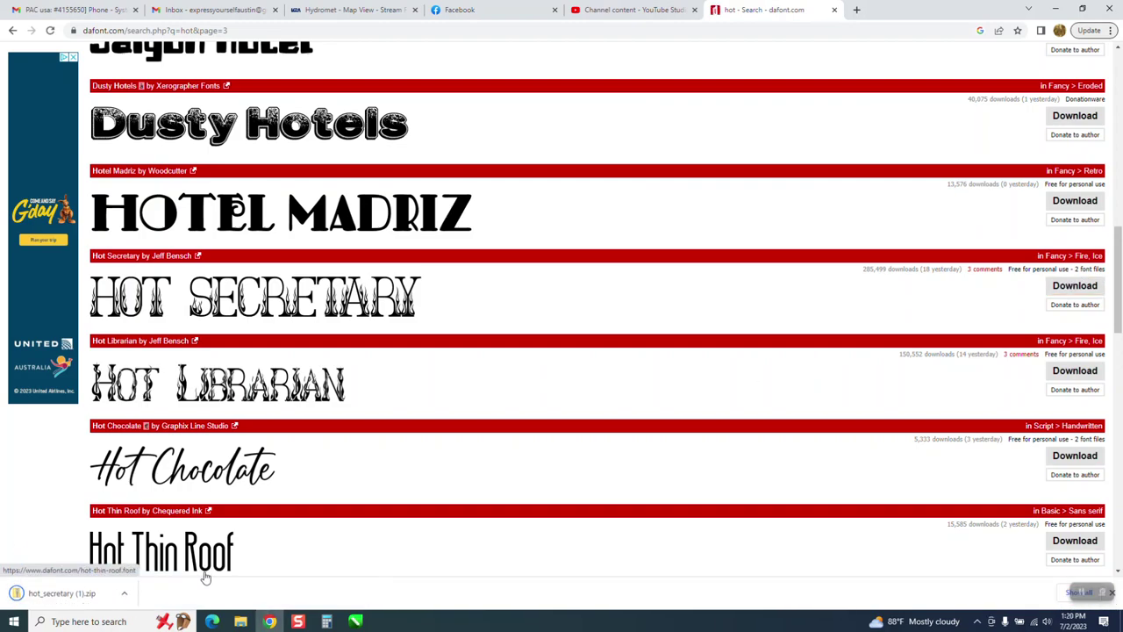
left_click(124, 593)
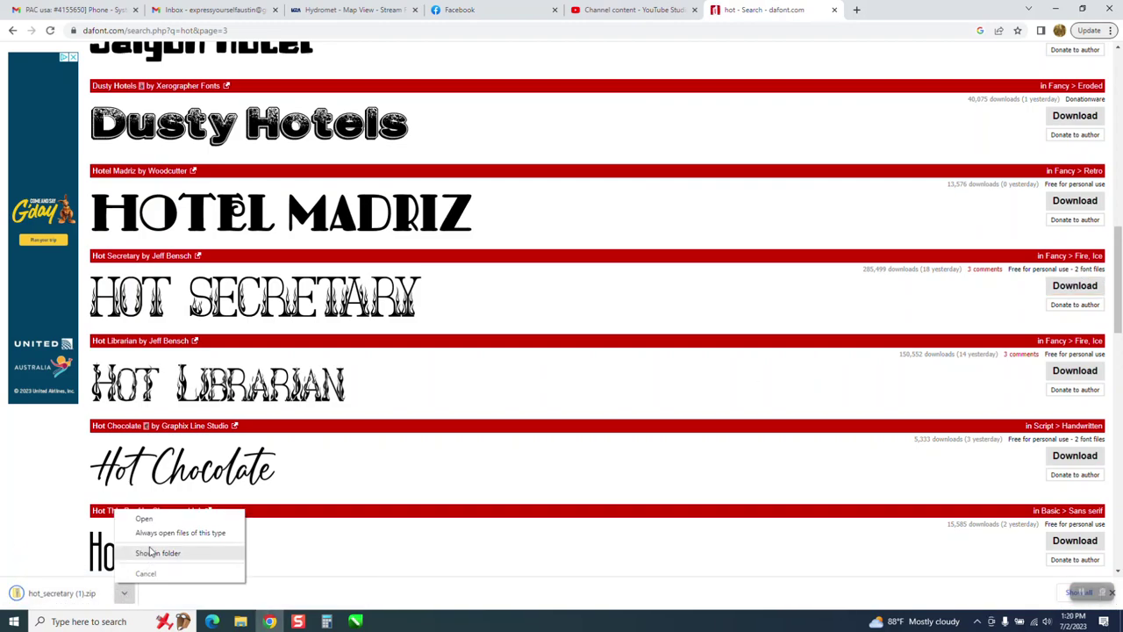
left_click(144, 518)
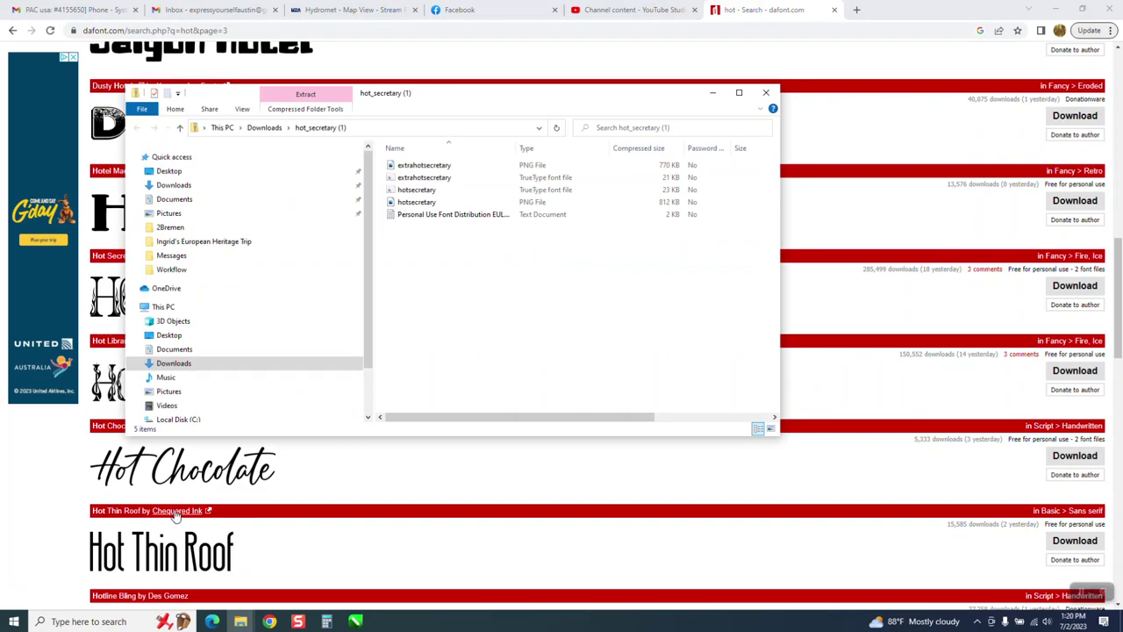
Preview the hotsecretary TrueType font file, and close both the preview and the archive window.
left_click(418, 190)
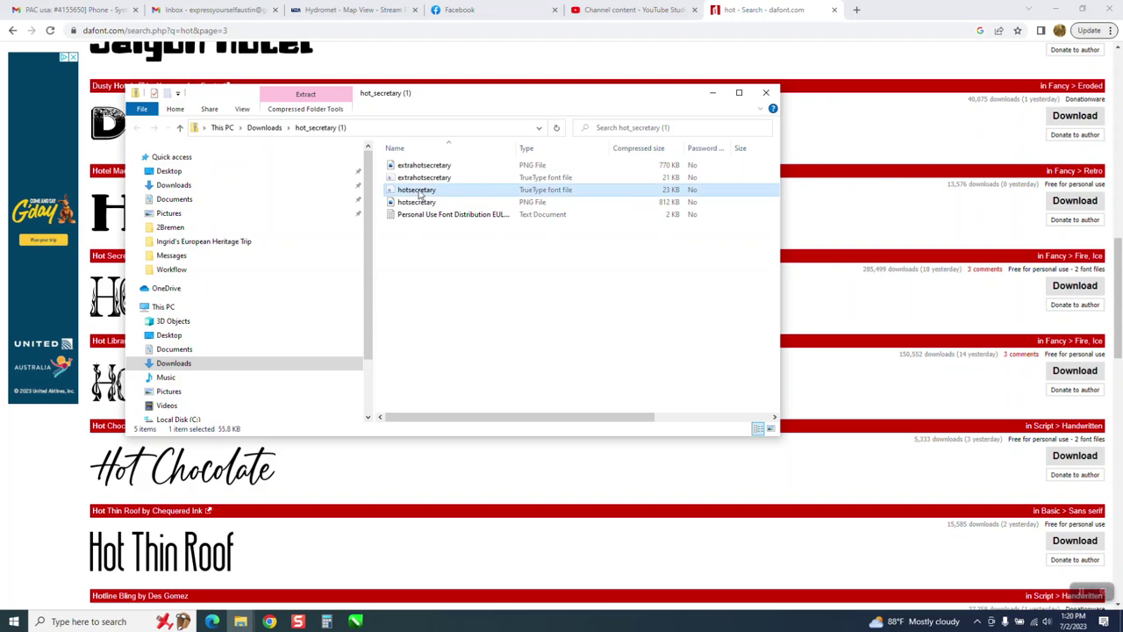
double_click(420, 192)
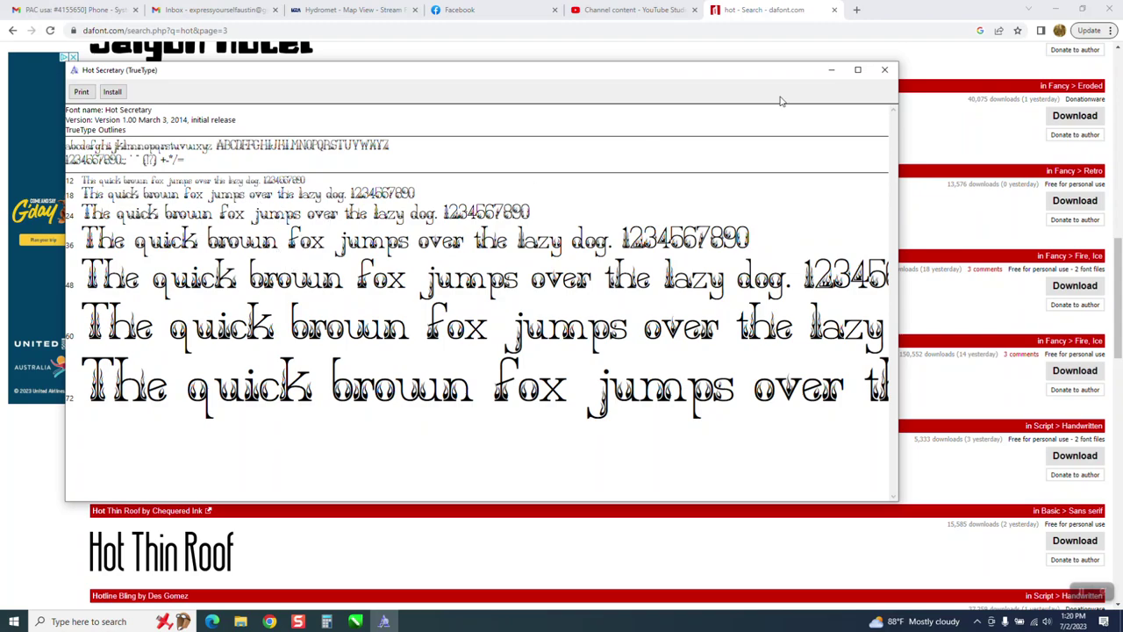
left_click(884, 69)
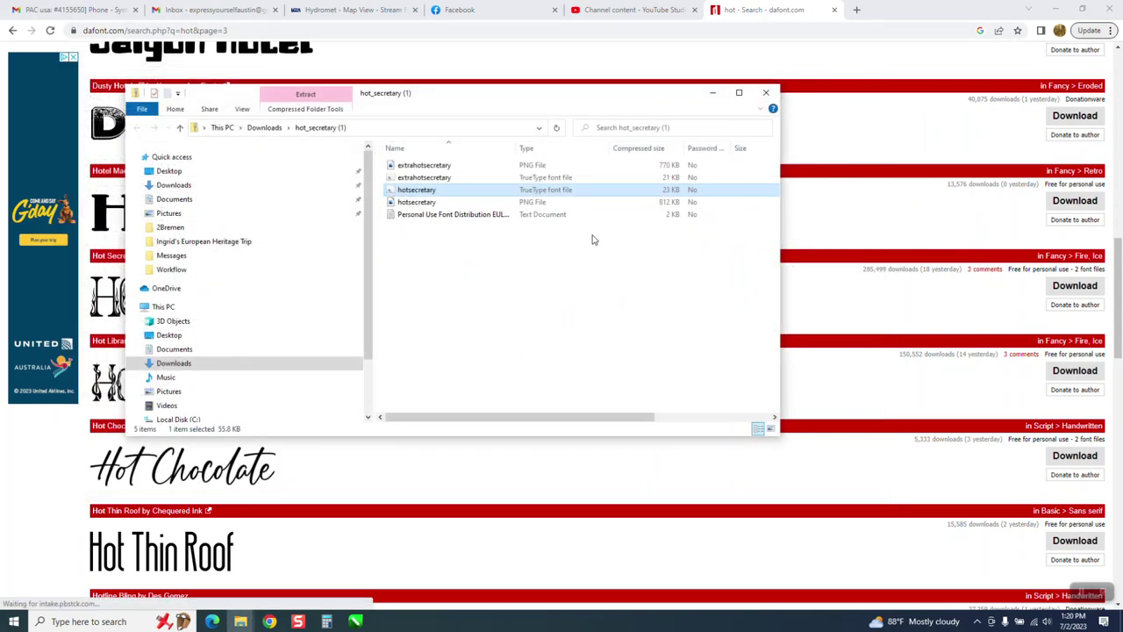
left_click(766, 92)
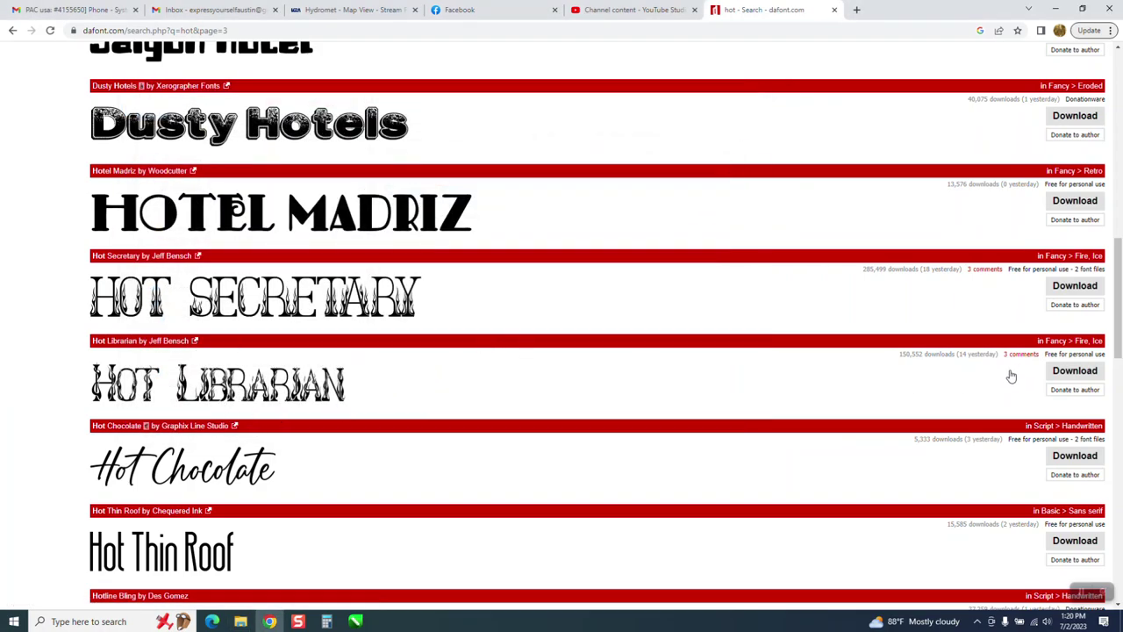
Download the Hot Librarian font and install it from its zip archive.
left_click(1075, 371)
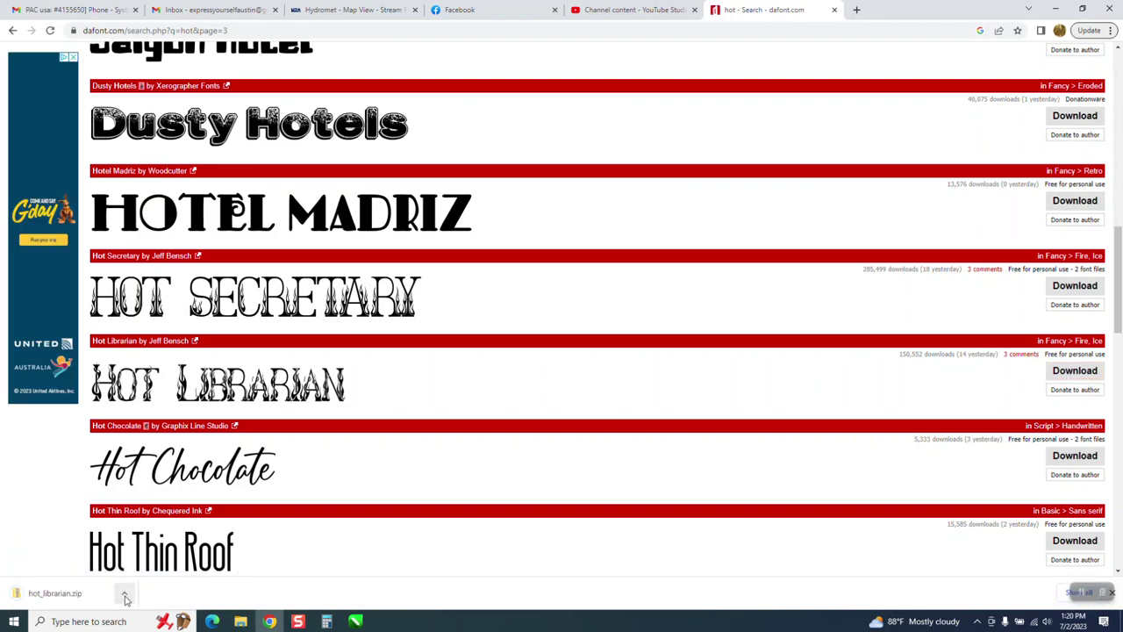
left_click(126, 597)
left_click(154, 521)
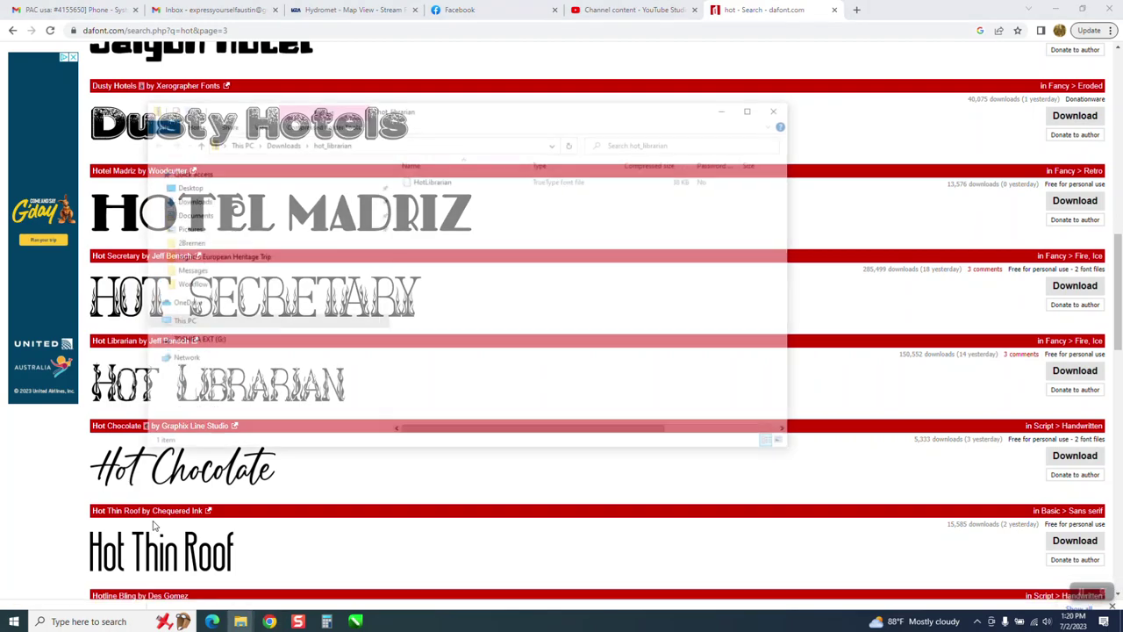
double_click(432, 181)
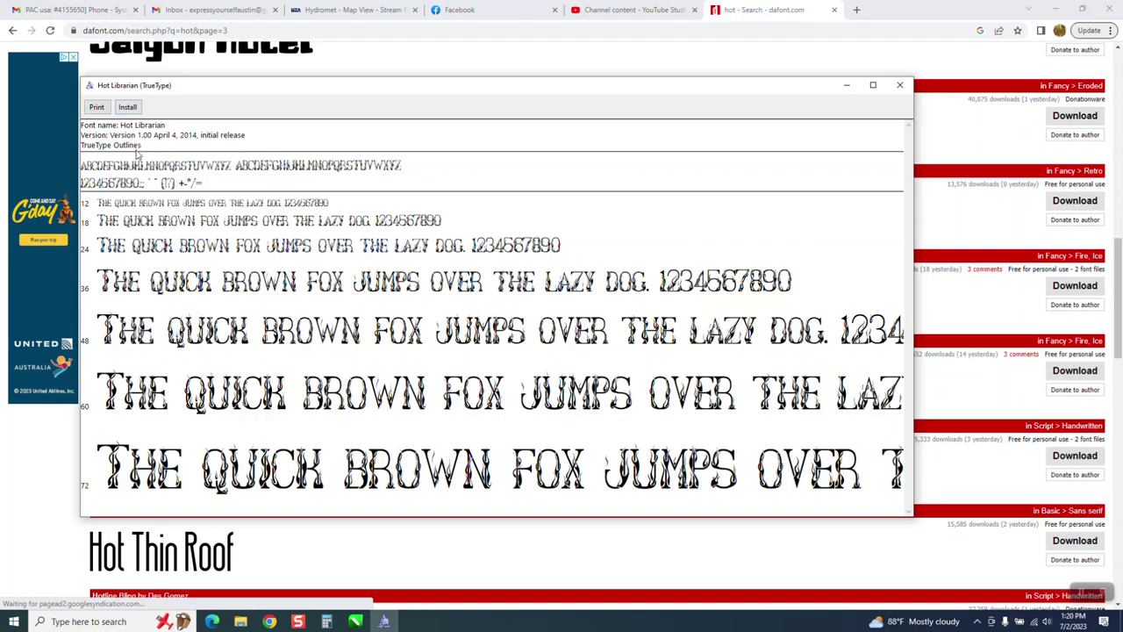
left_click(128, 107)
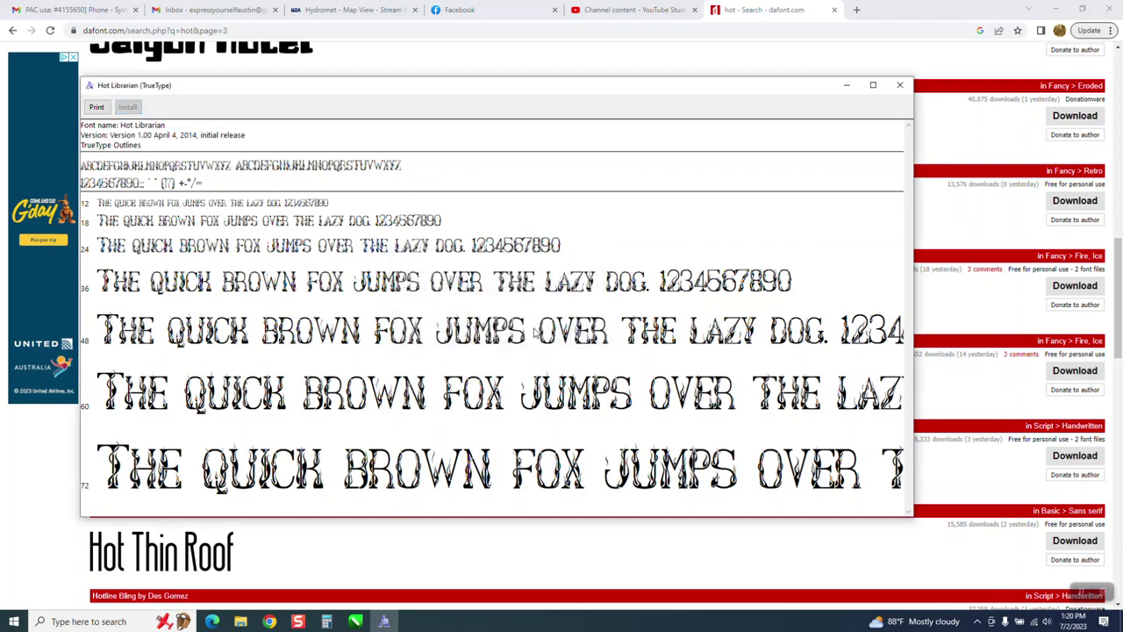
In CorelDRAW's youtubevideos.cdr, place a copy of the HOT text above the original and set the copy's font to Extra Hot Secretary.
left_click(355, 622)
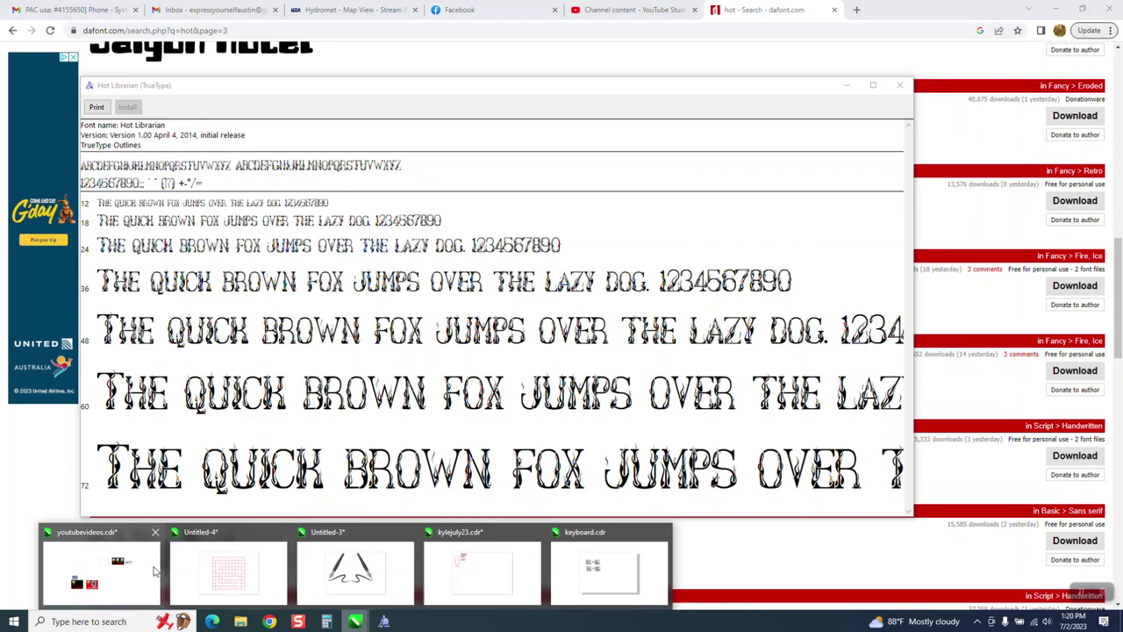
left_click(99, 571)
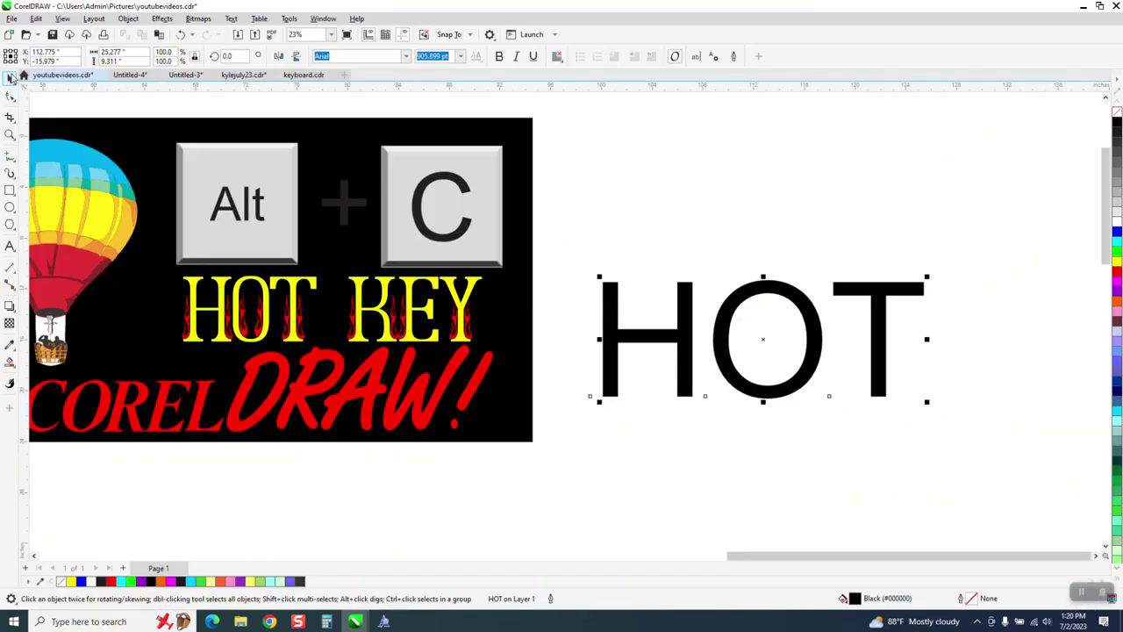
left_click_drag(763, 339, 760, 188)
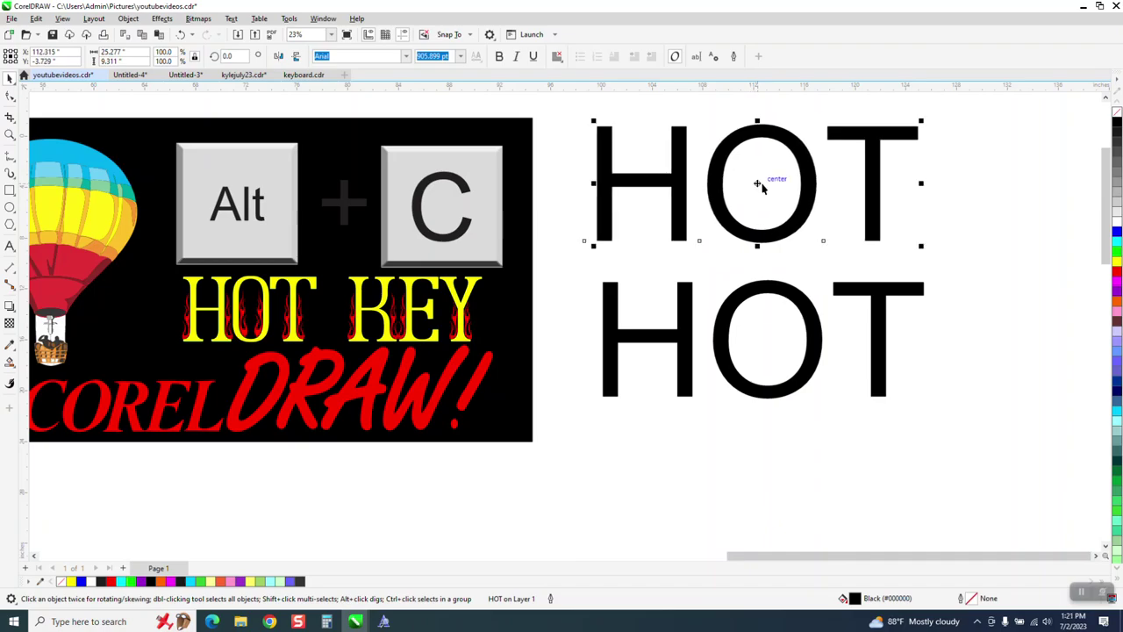
left_click(407, 58)
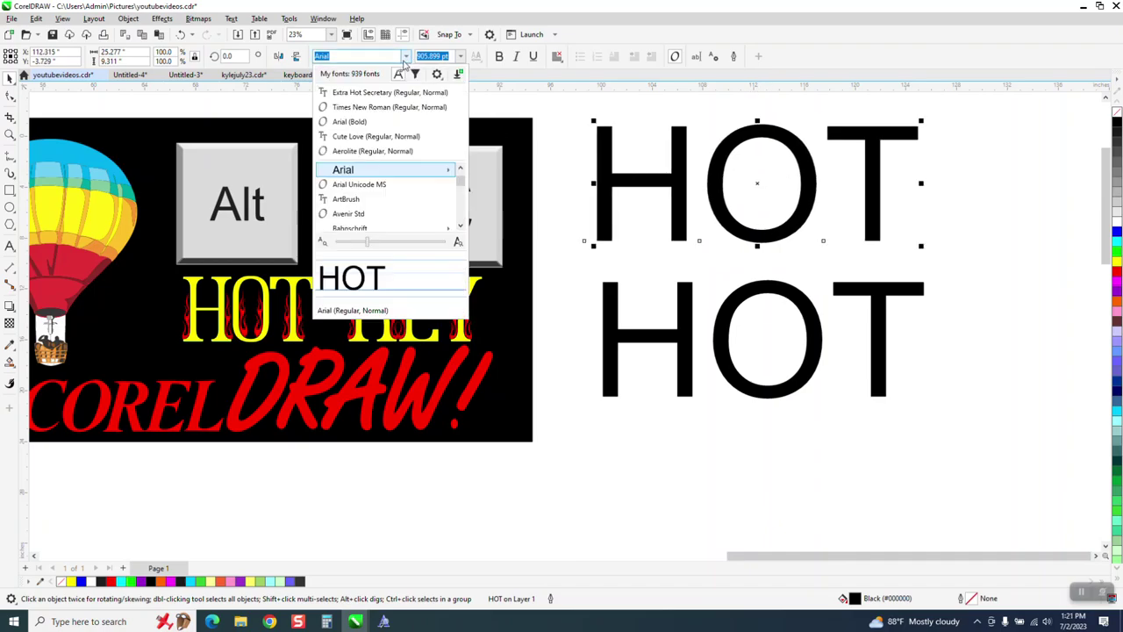
left_click(382, 93)
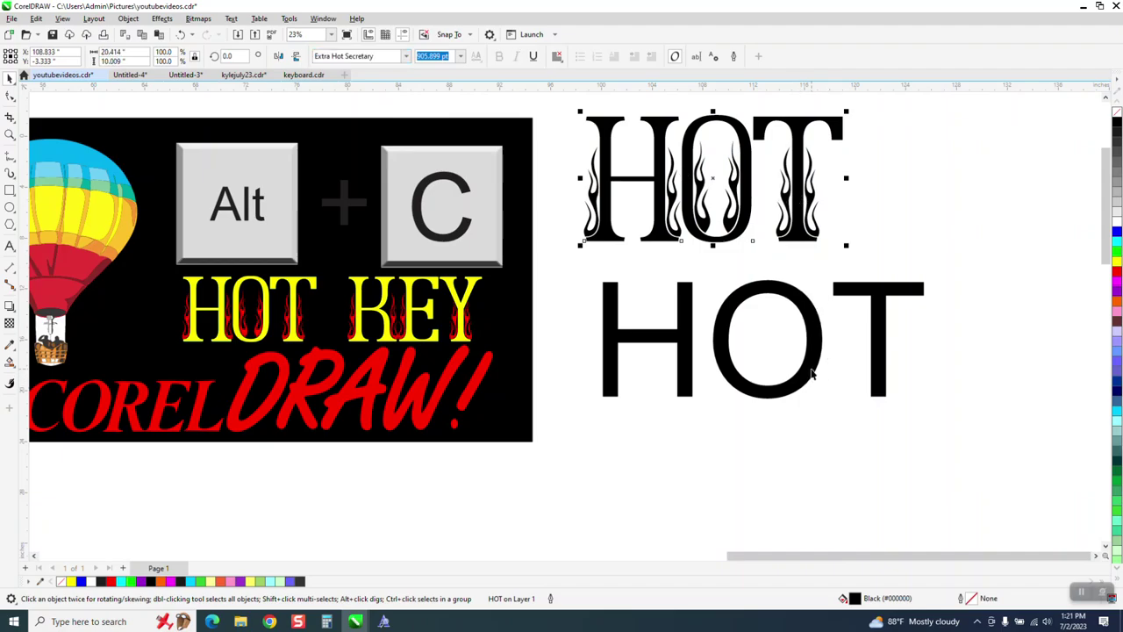
Set the font of the original lower HOT text to Hot Librarian.
left_click(797, 342)
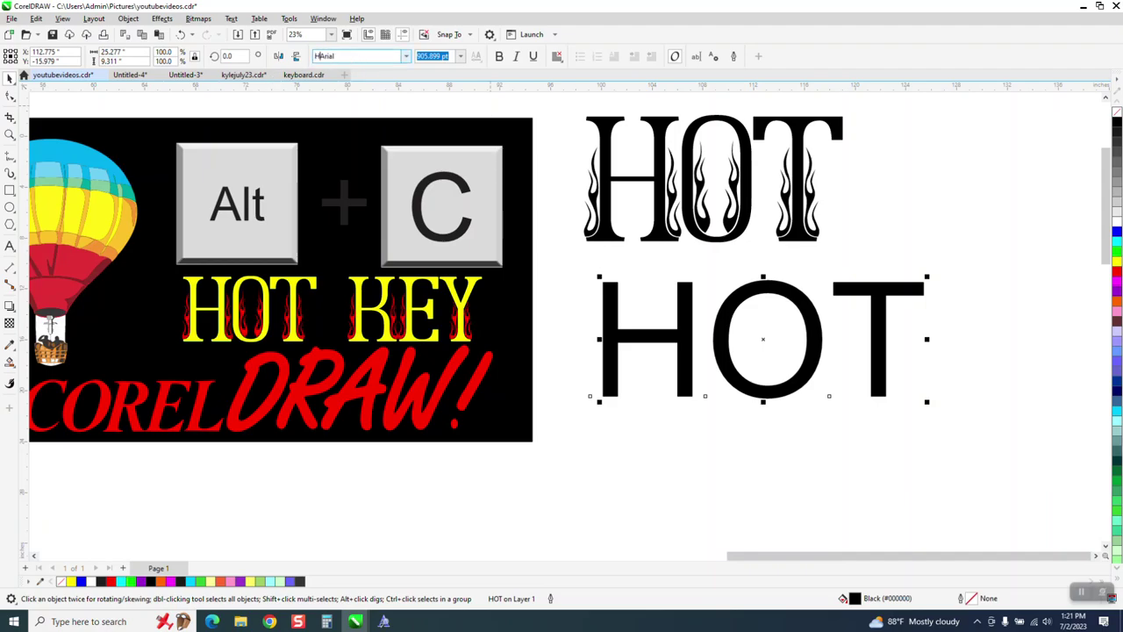
type("Hot")
key("Return")
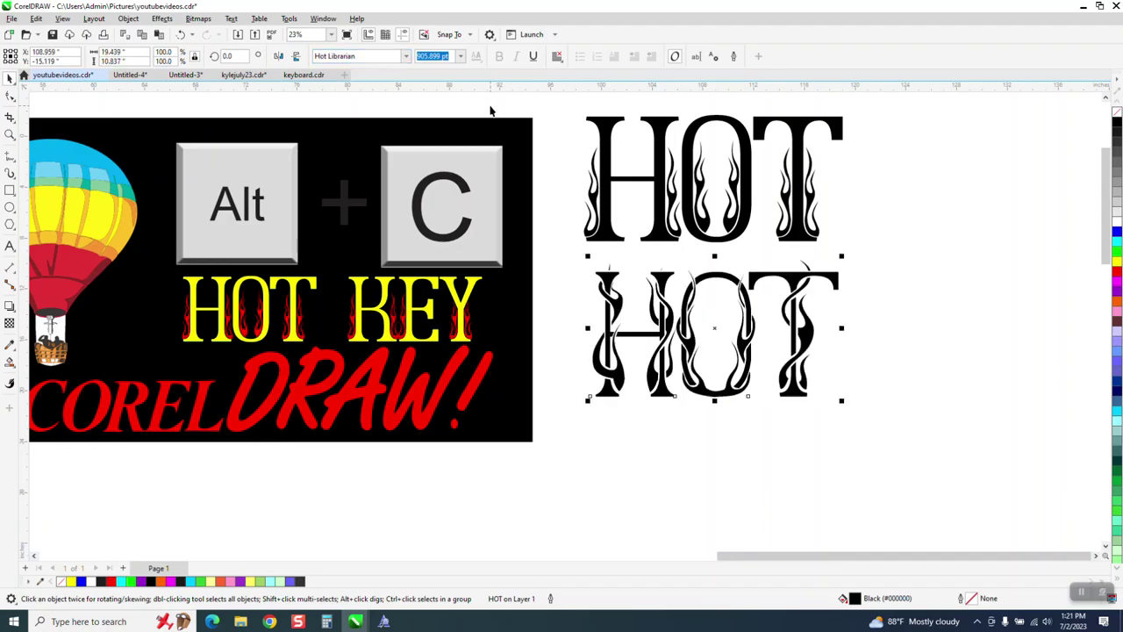
Examine the flame details in the letters of the lower HOT text up close.
left_click(10, 134)
left_click_drag(544, 252, 1058, 462)
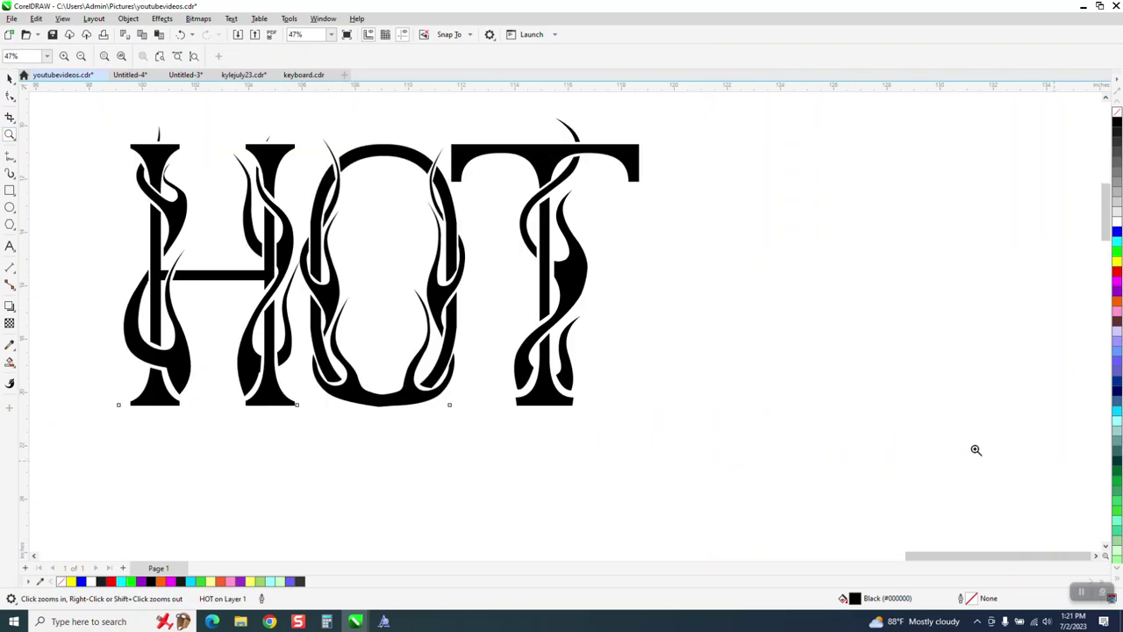
scroll(675, 384, "down", 1)
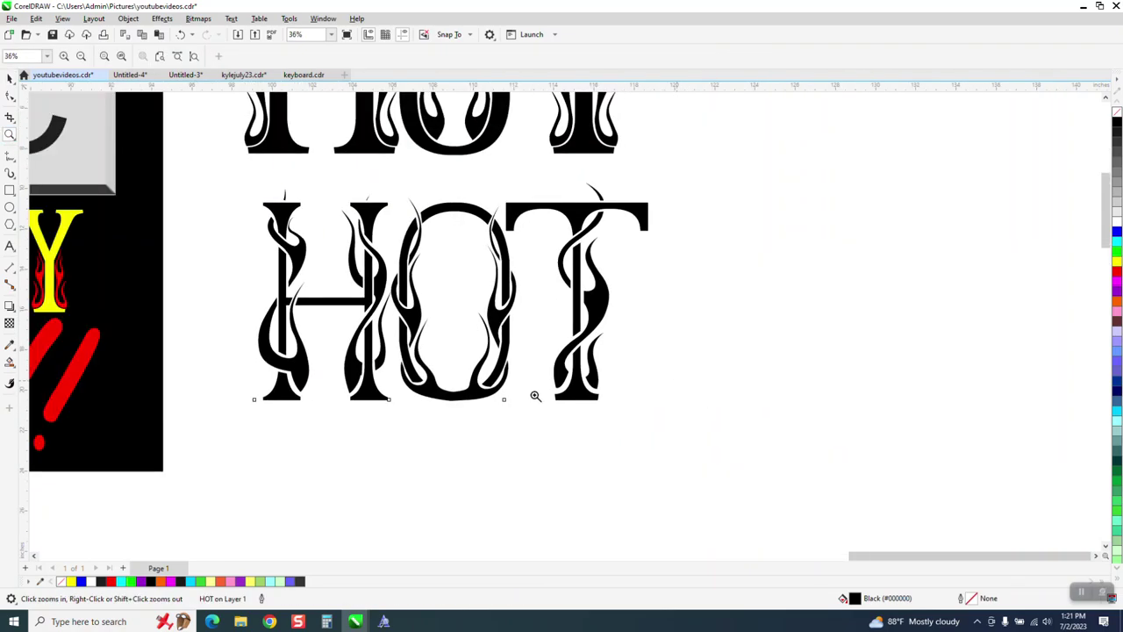
scroll(368, 355, "down", 1)
left_click_drag(252, 296, 600, 421)
scroll(592, 394, "down", 1)
scroll(561, 368, "down", 1)
Convert the lower HOT text to curves and replace its fill with a black hairline outline.
left_click(9, 77)
left_click(360, 213)
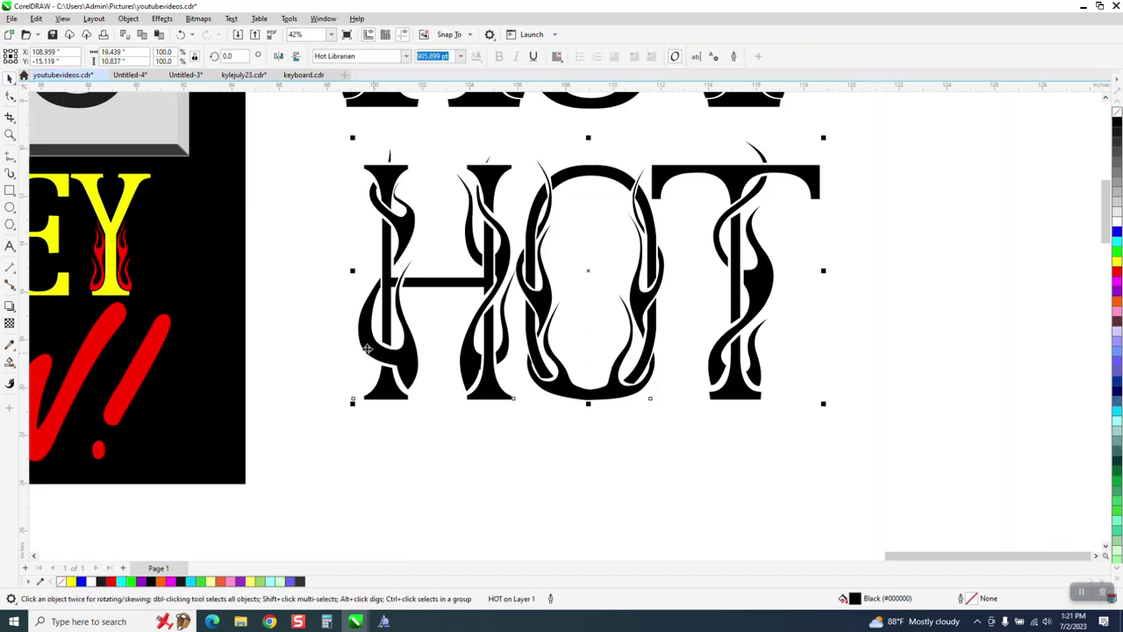
scroll(263, 296, "down", 1)
left_click_drag(325, 148, 872, 421)
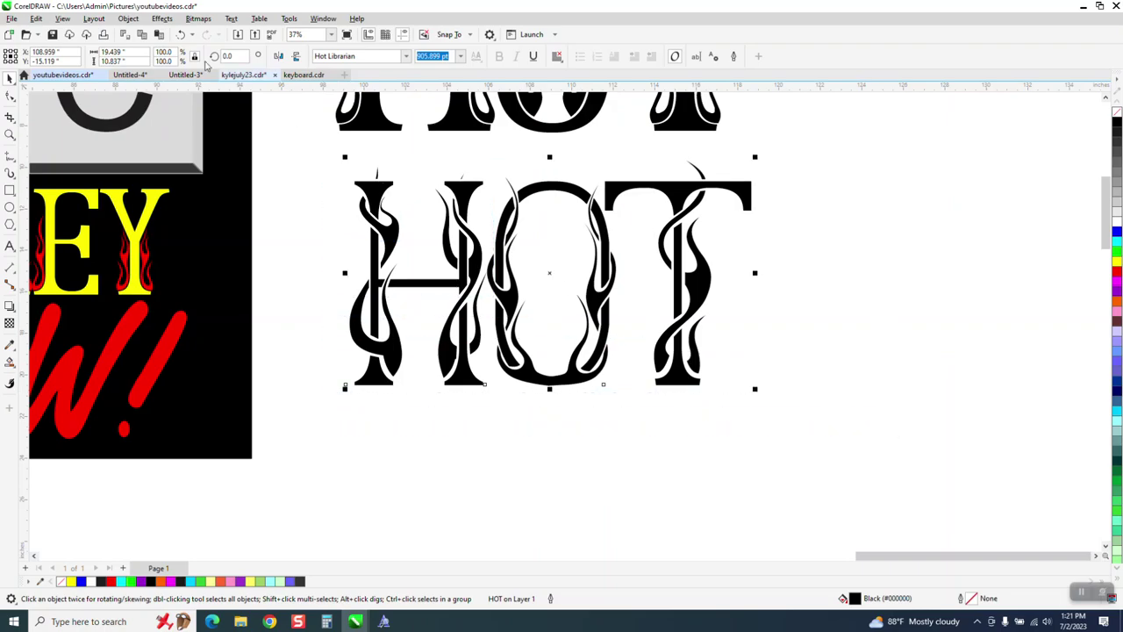
left_click(128, 18)
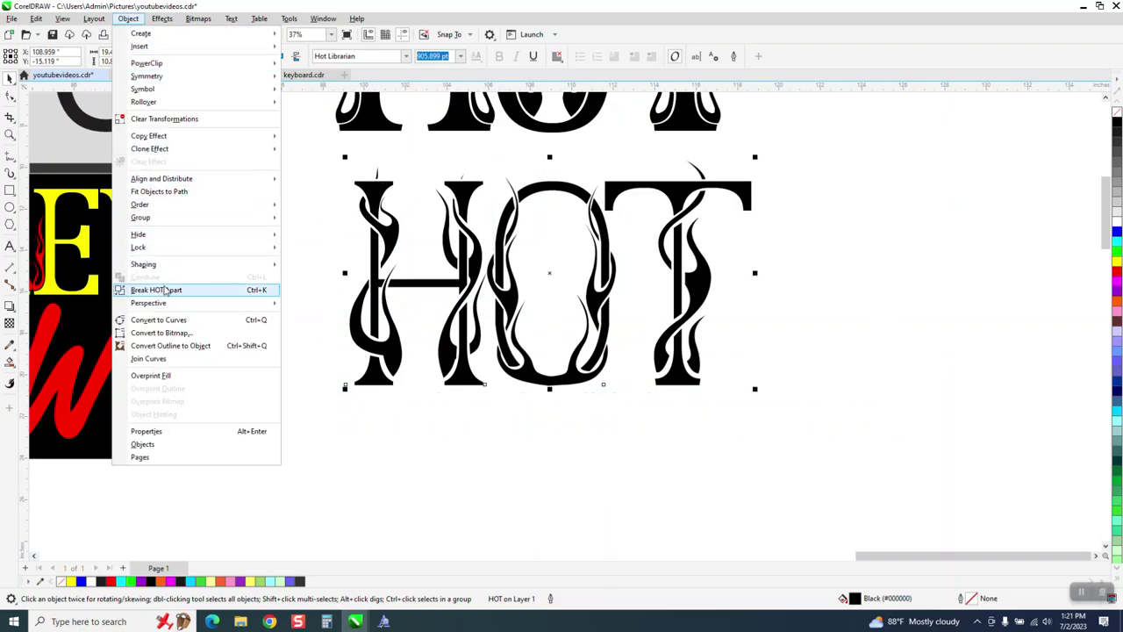
left_click(159, 319)
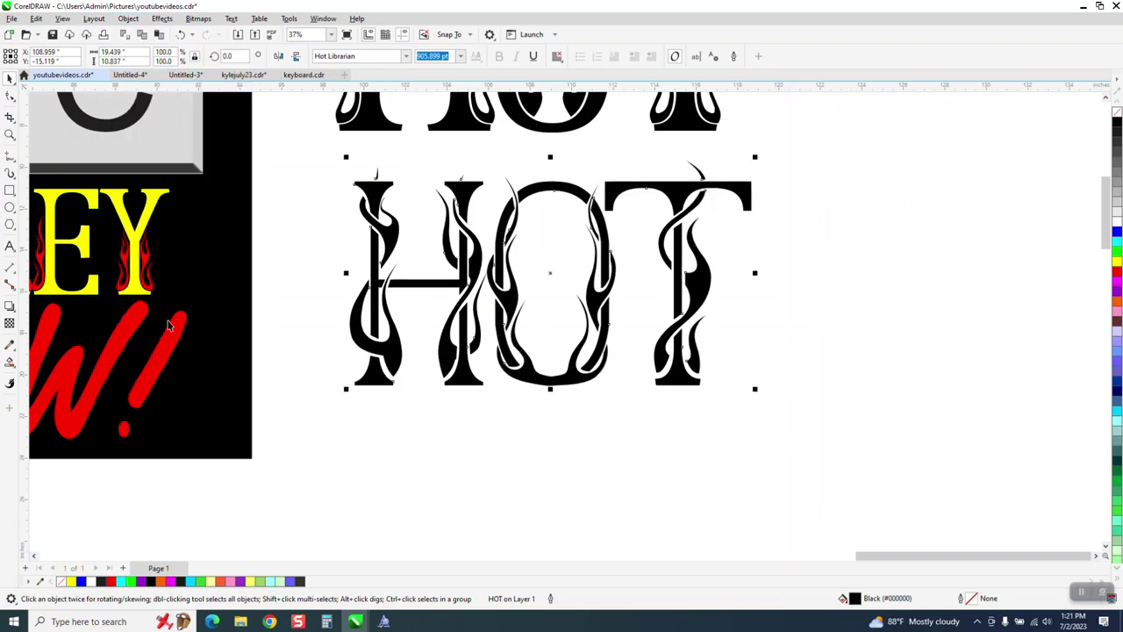
left_click(1118, 112)
right_click(1118, 125)
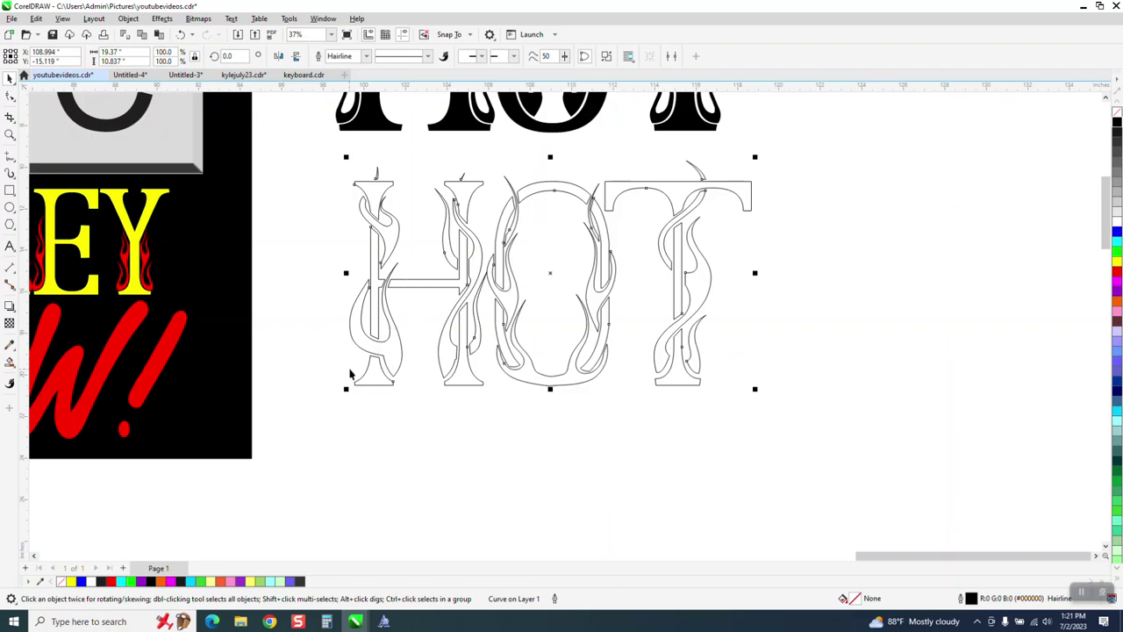
Use Smart Fill with yellow and no outline to colour the stems, serifs and crossbar of the outlined H.
left_click(10, 360)
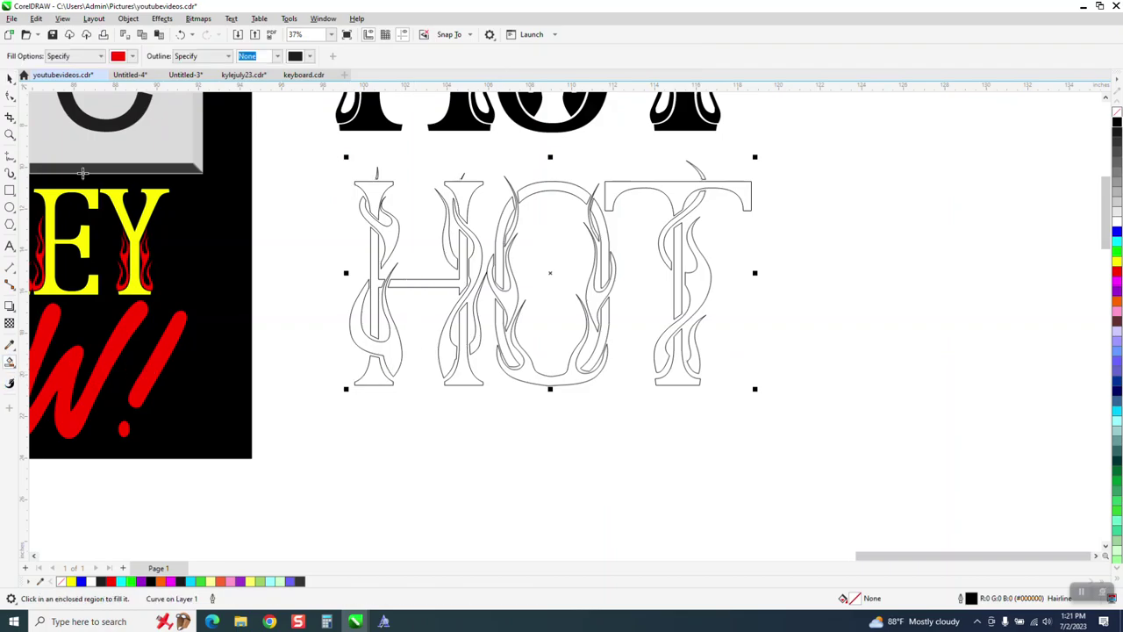
left_click(131, 56)
left_click(212, 132)
left_click(382, 198)
left_click(371, 190)
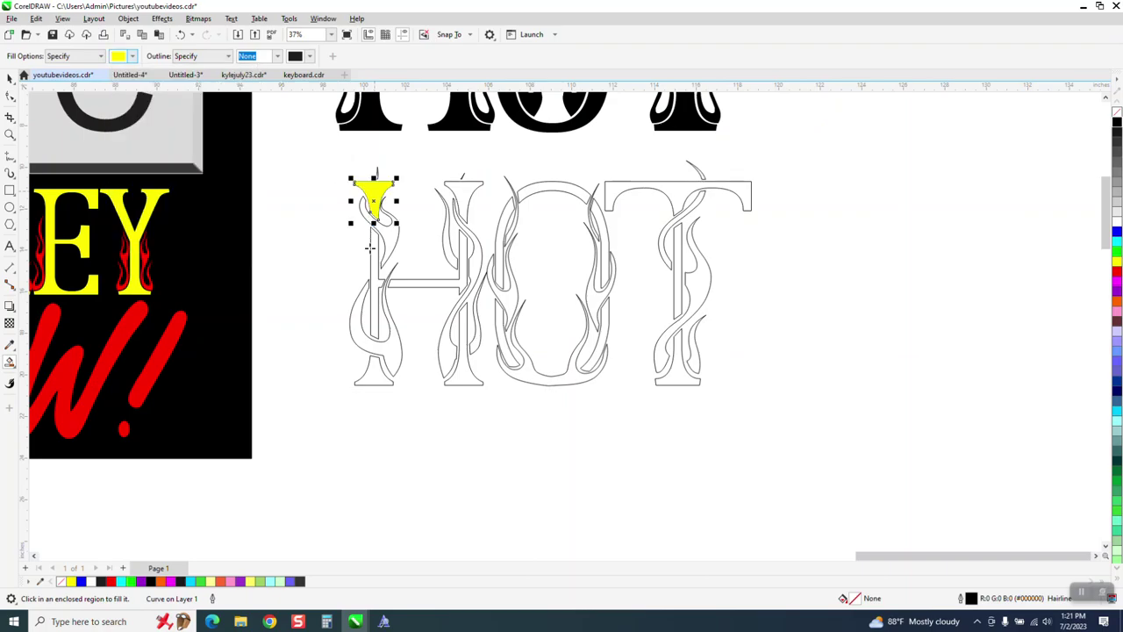
left_click(377, 339)
left_click(374, 372)
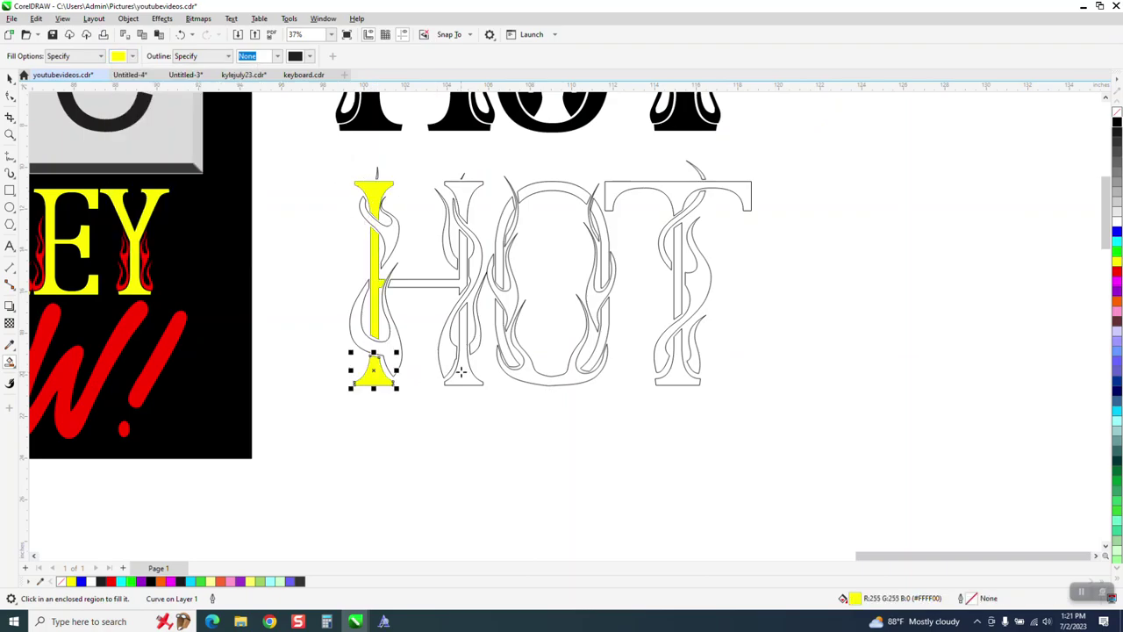
left_click(444, 321)
left_click(457, 271)
left_click(465, 195)
Fill the top arc and the upper and lower side segments of the O with yellow.
left_click(541, 190)
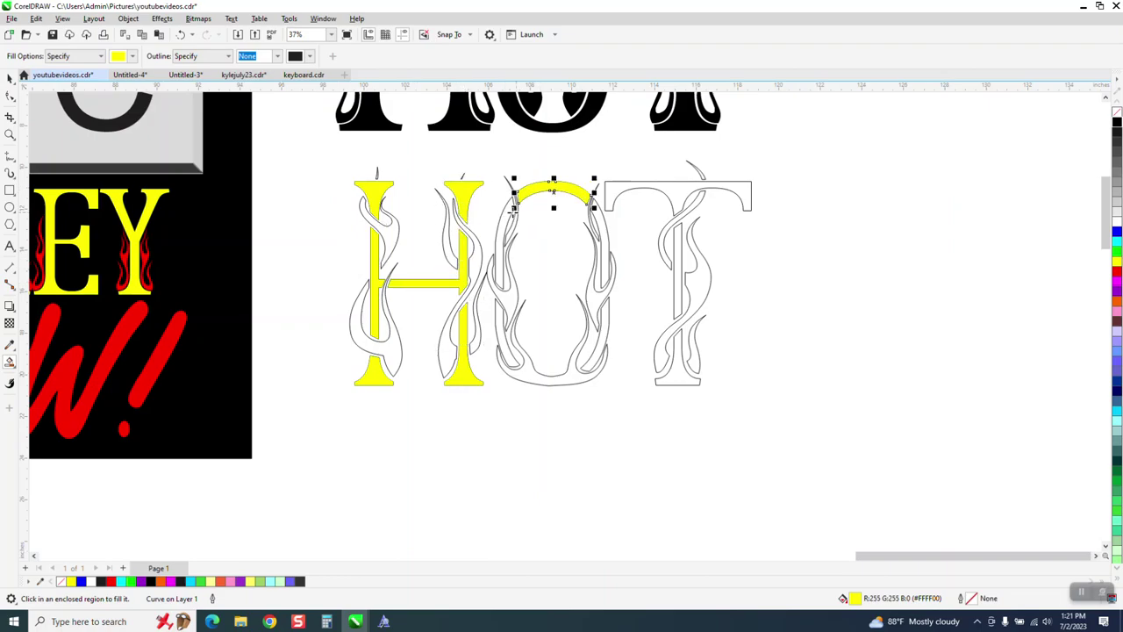
left_click(506, 213)
left_click(603, 230)
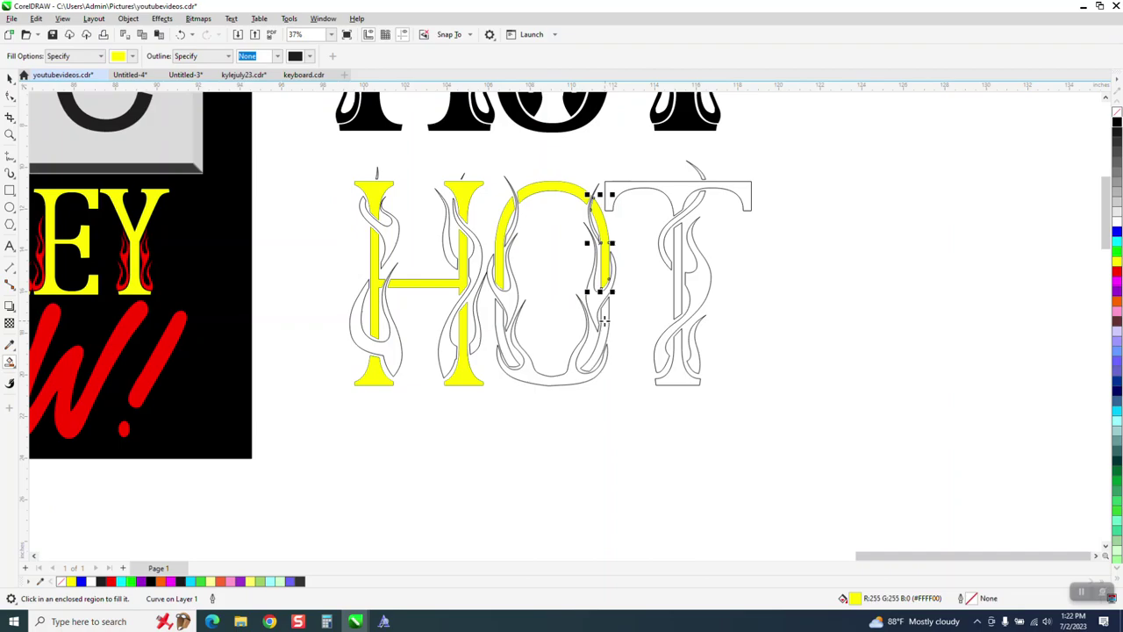
left_click(588, 368)
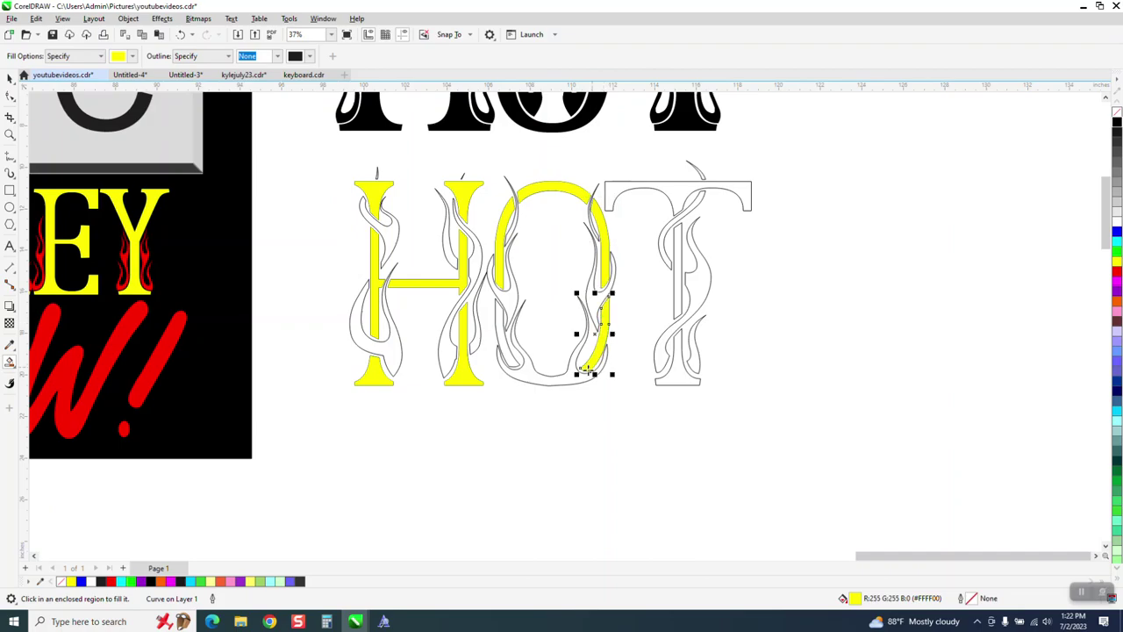
left_click(513, 358)
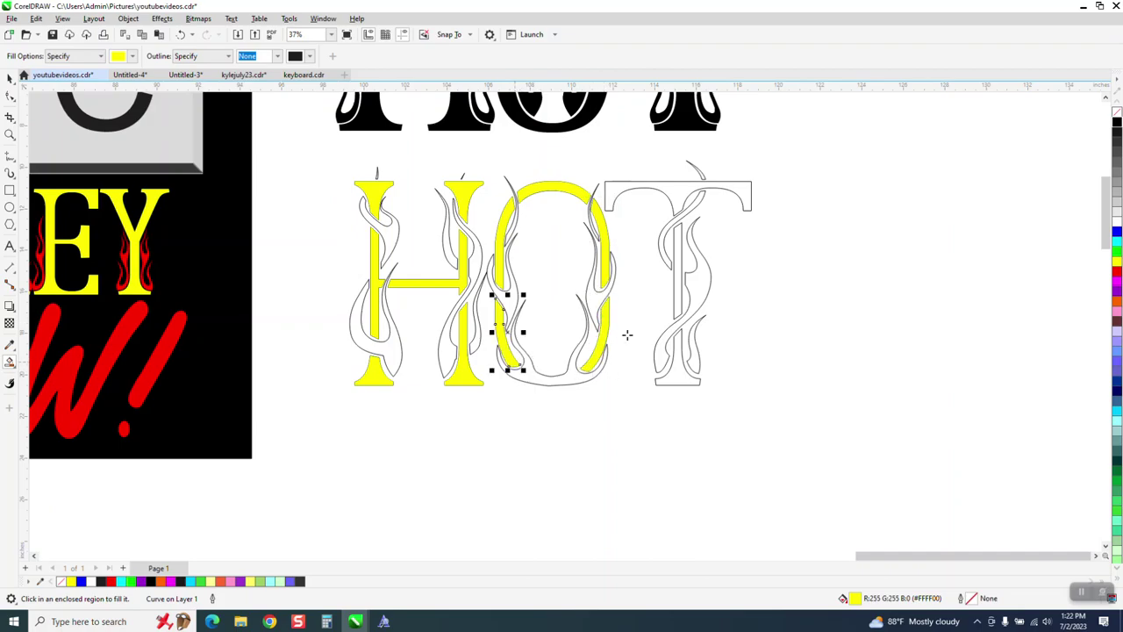
Fill the crossbar, stem and base of the T with yellow.
left_click(677, 189)
left_click(677, 241)
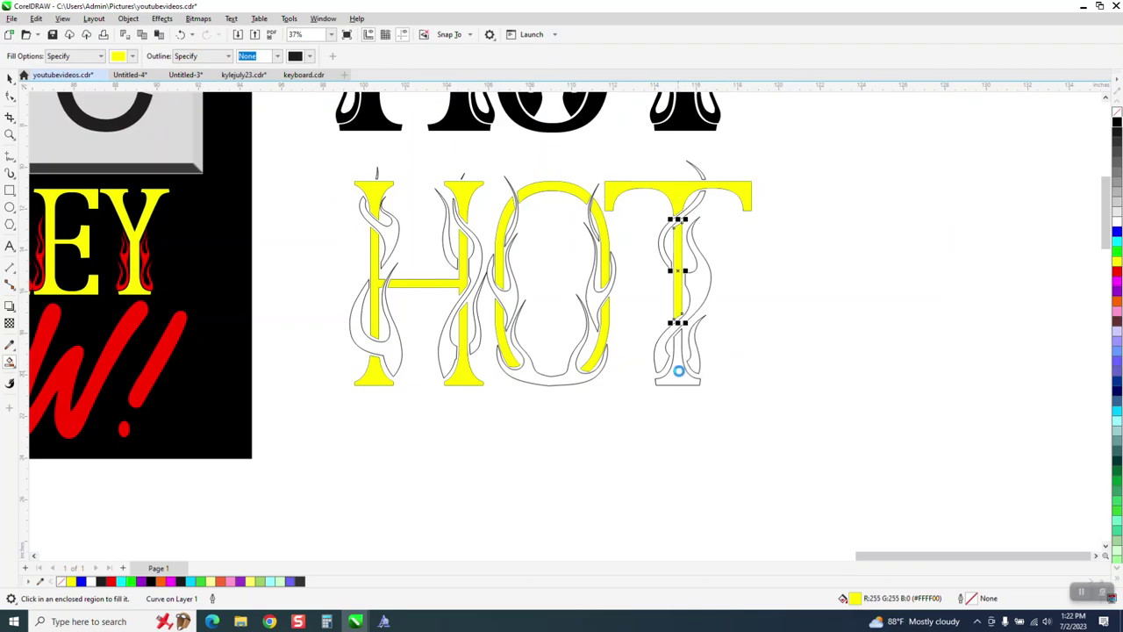
left_click(678, 370)
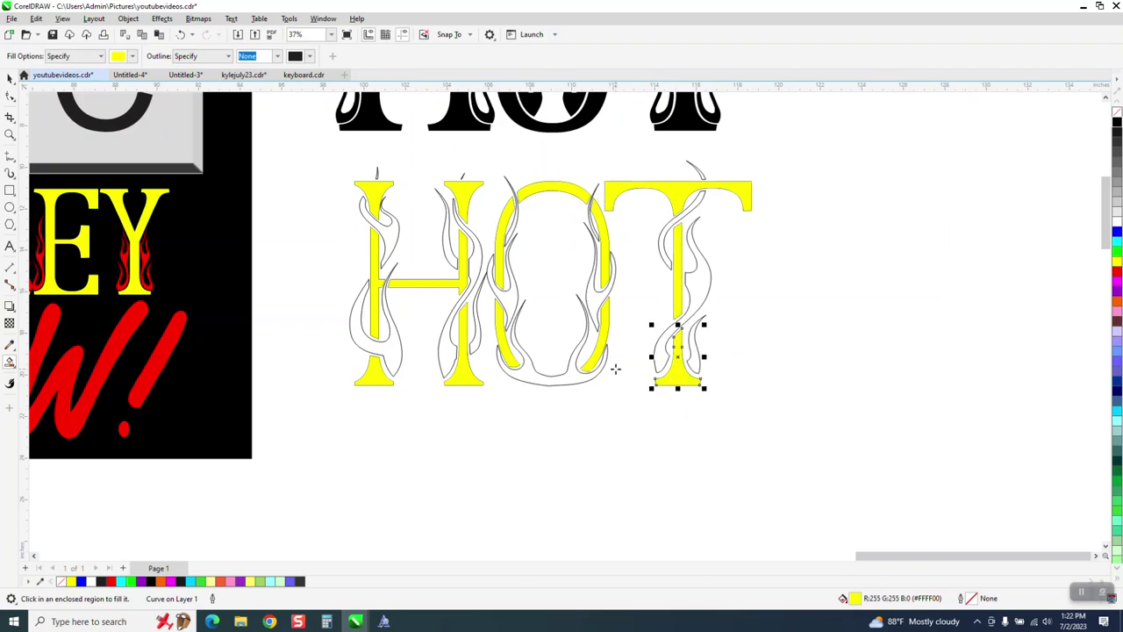
Change the Smart Fill colour to orange and fill the flames wrapping both stems of the H.
left_click(132, 56)
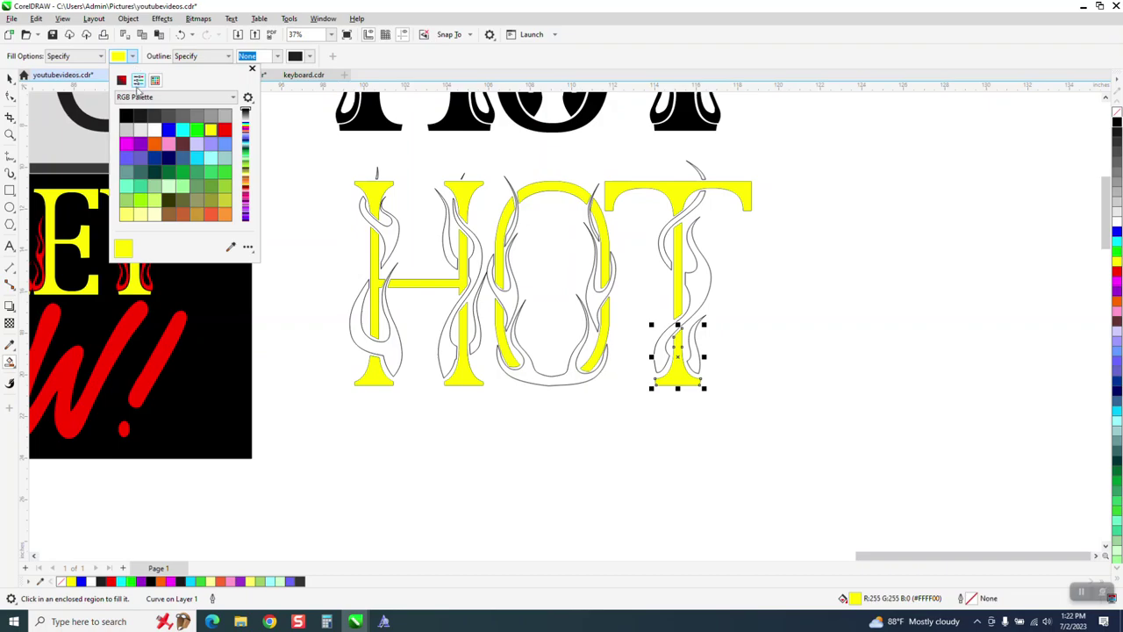
left_click(154, 143)
left_click(389, 245)
left_click(386, 237)
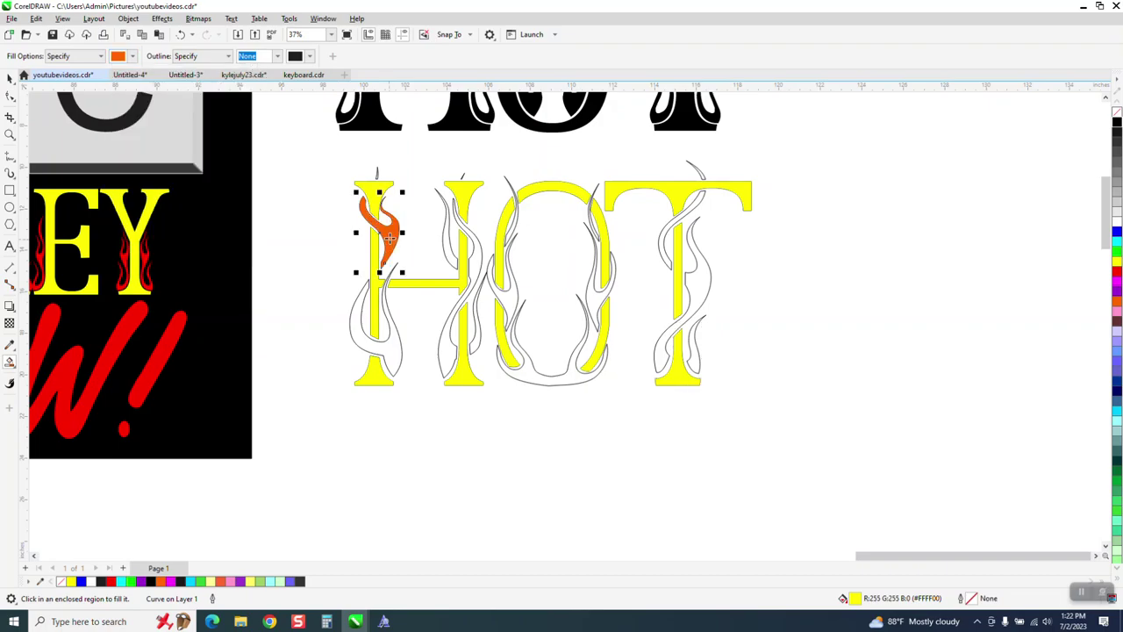
left_click(456, 255)
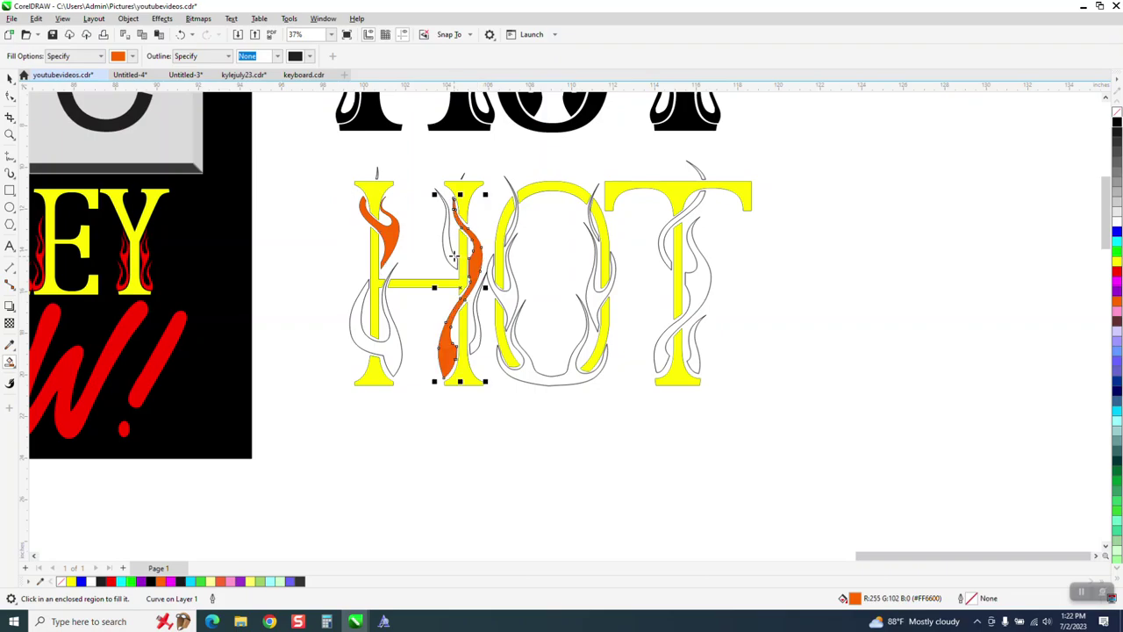
left_click(450, 252)
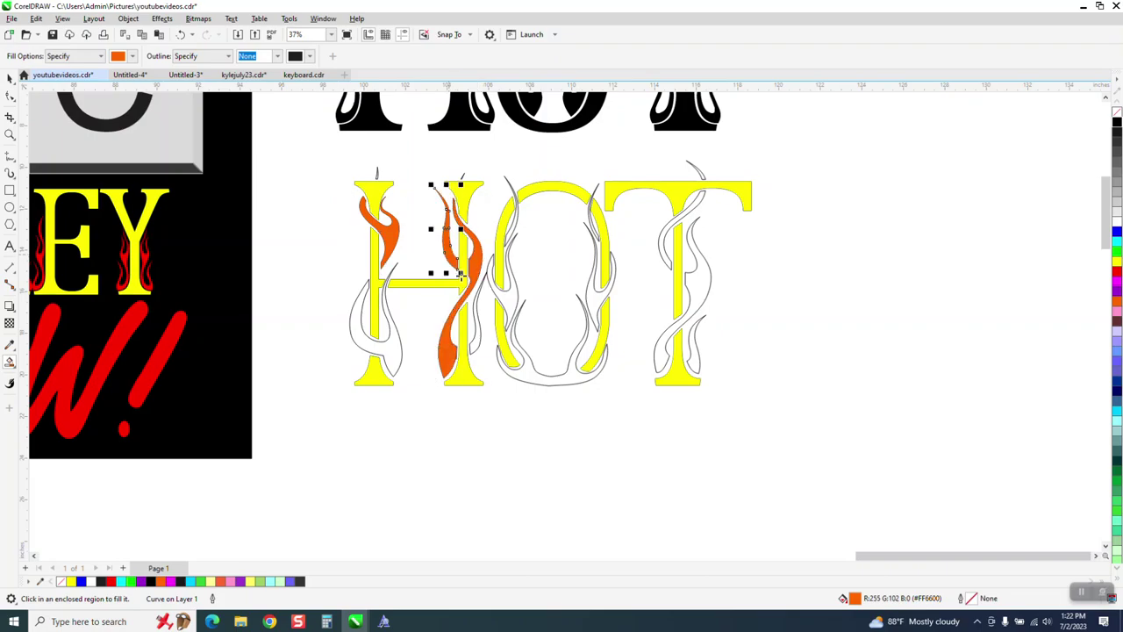
left_click(476, 334)
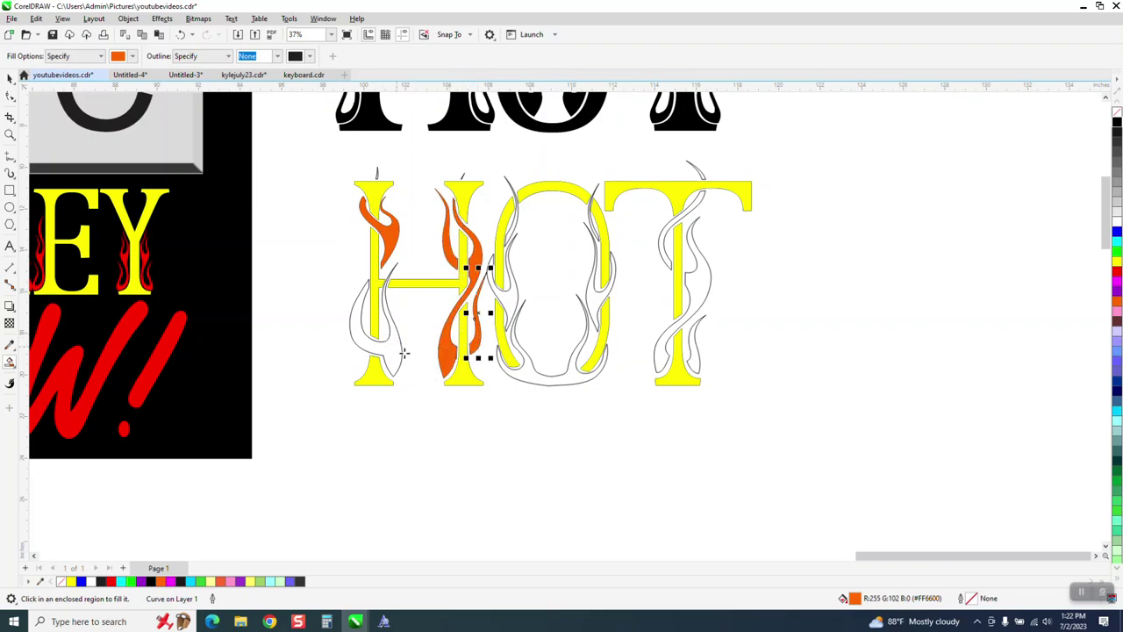
left_click(403, 353)
Fill the flame along the bottom of the O and the flames on both its sides with orange.
left_click(522, 373)
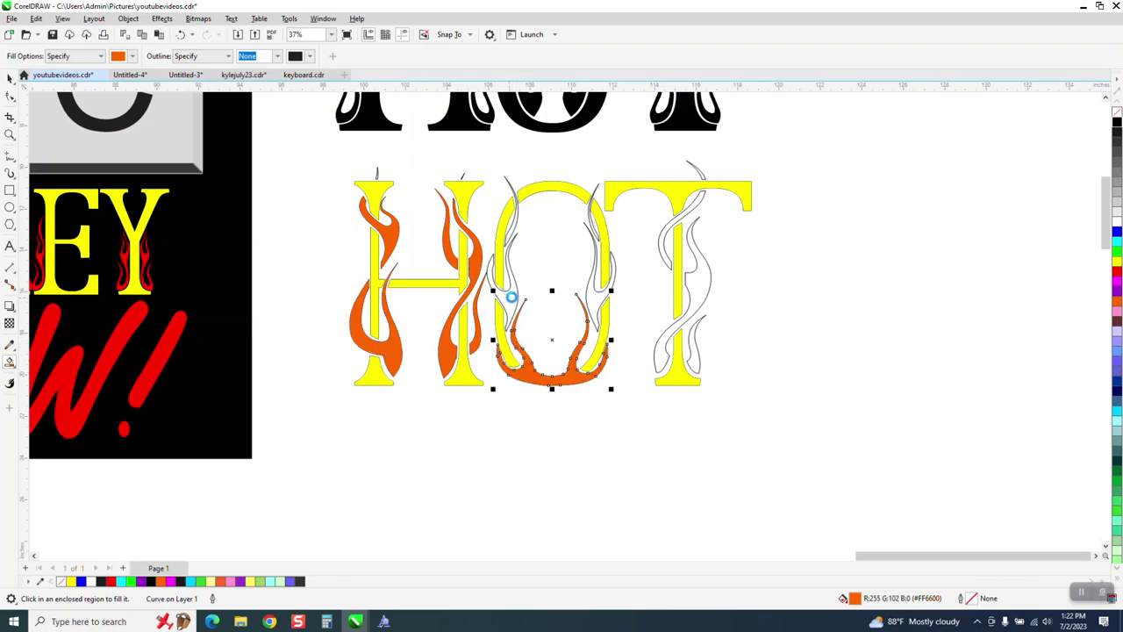
left_click(512, 298)
left_click(512, 230)
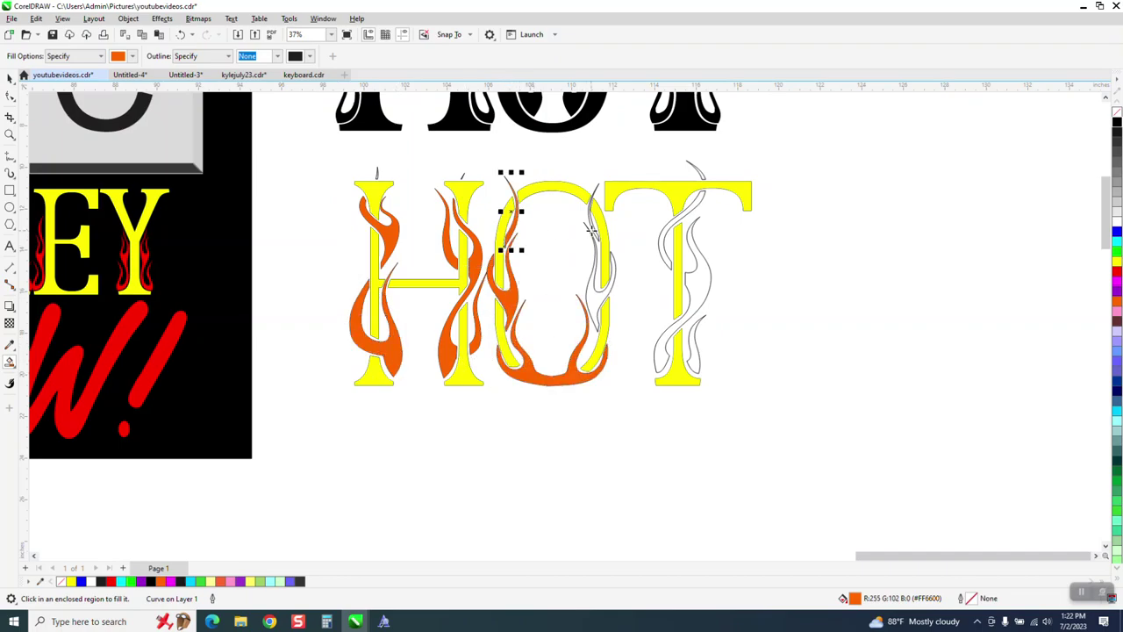
left_click(594, 231)
left_click(591, 295)
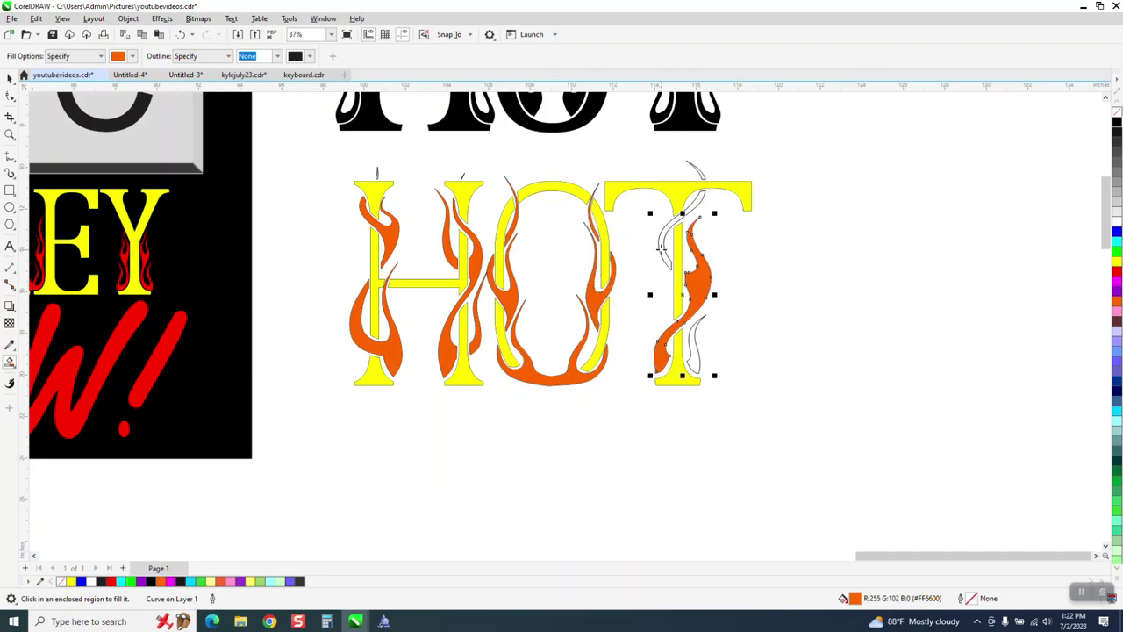
Fill the flames around the T's stem with orange, undoing the accidental fill of the surrounding objects.
left_click(696, 195)
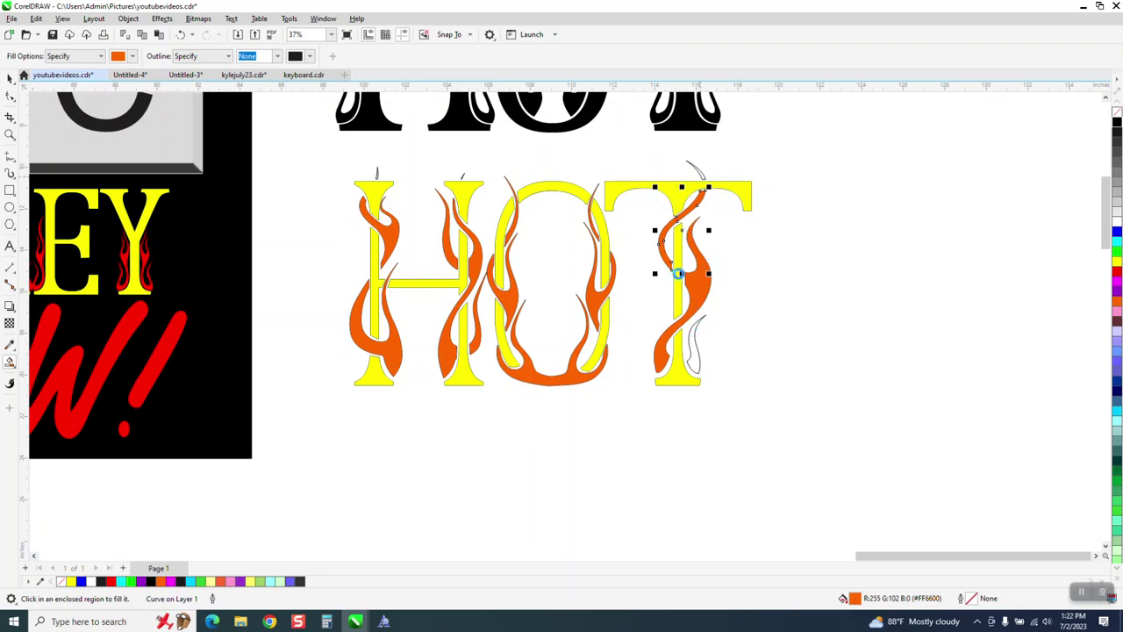
left_click(408, 267)
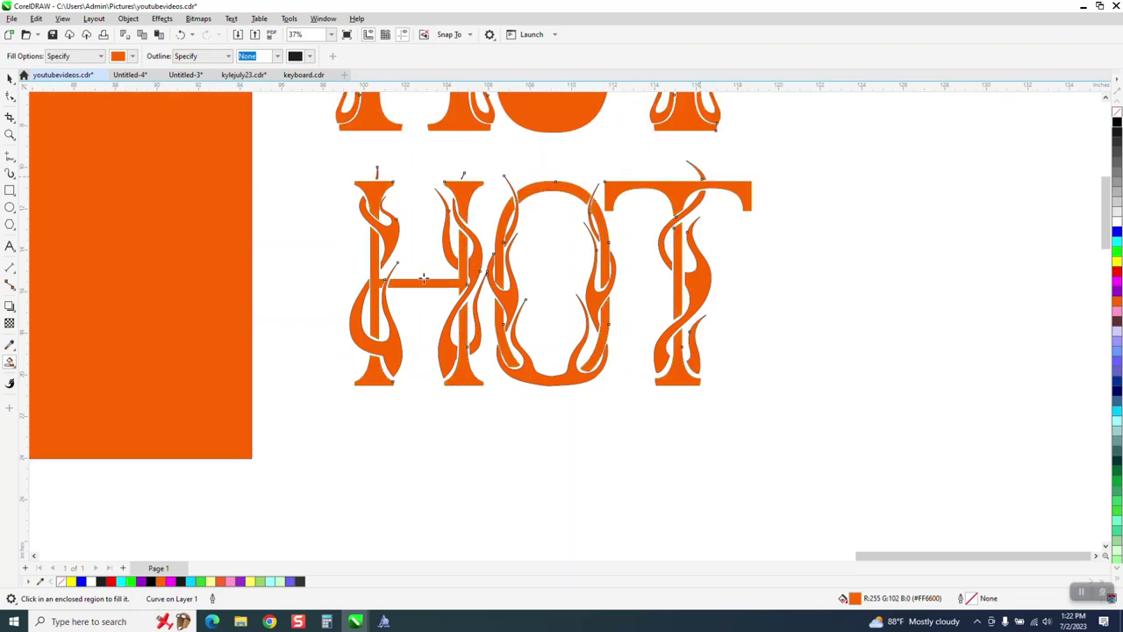
left_click(180, 35)
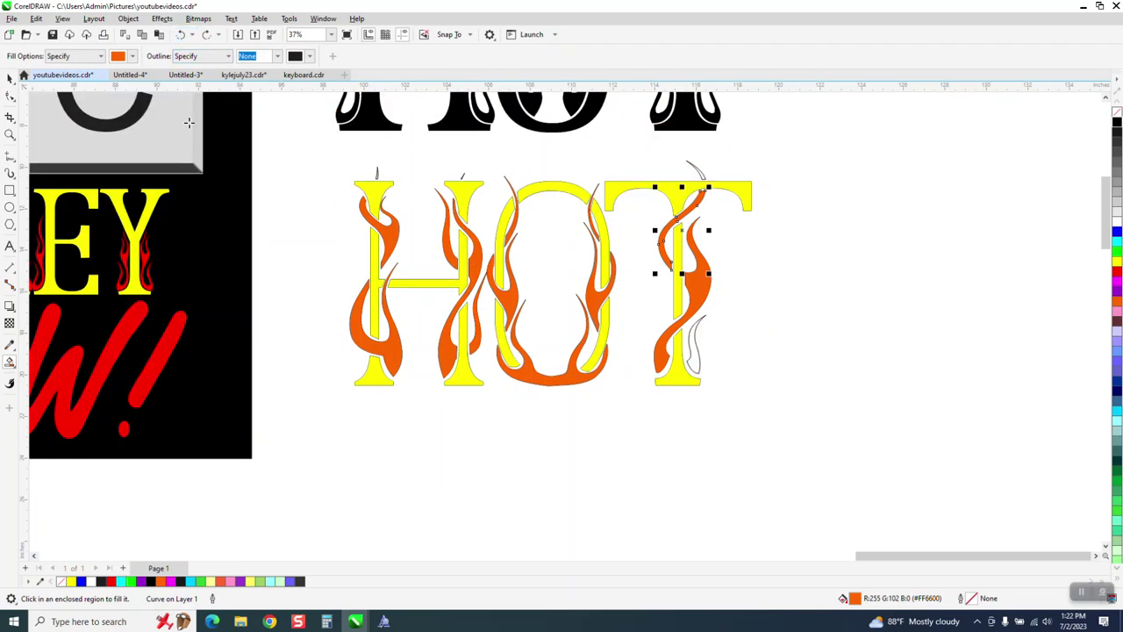
left_click(698, 363)
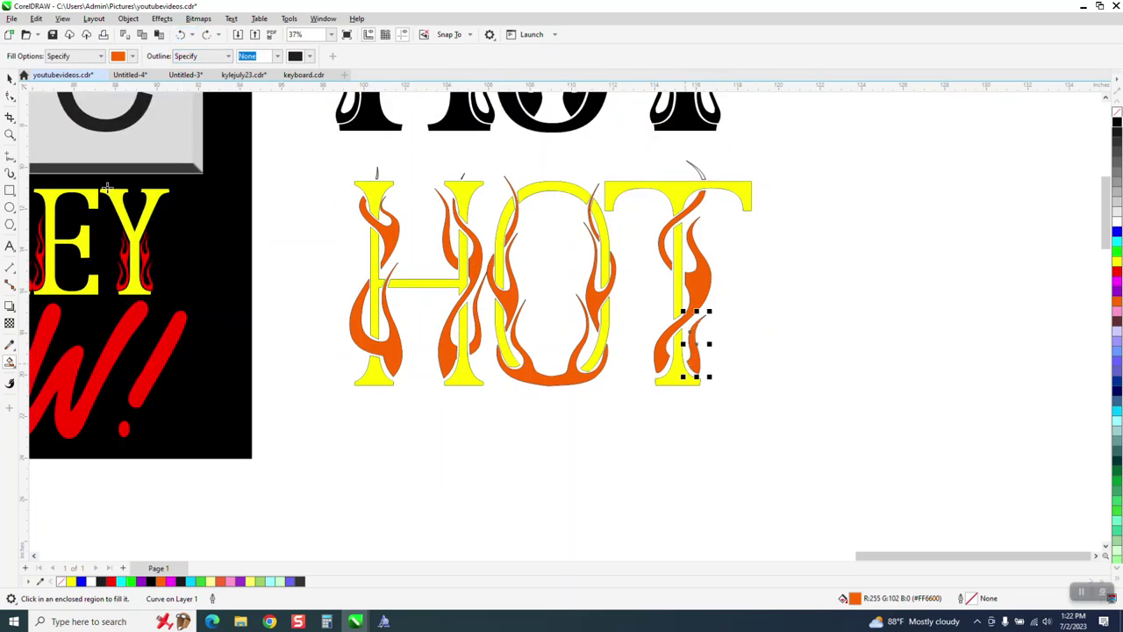
Fill the small flame tips above the H and the T with orange.
left_click(9, 135)
left_click(408, 190)
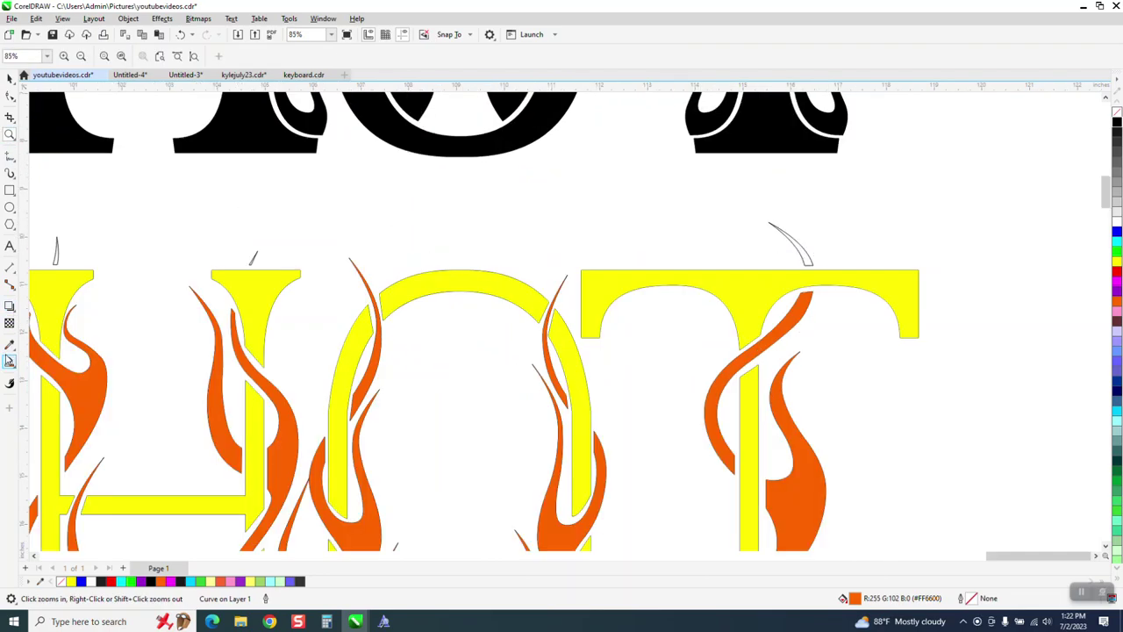
left_click(9, 361)
left_click(56, 254)
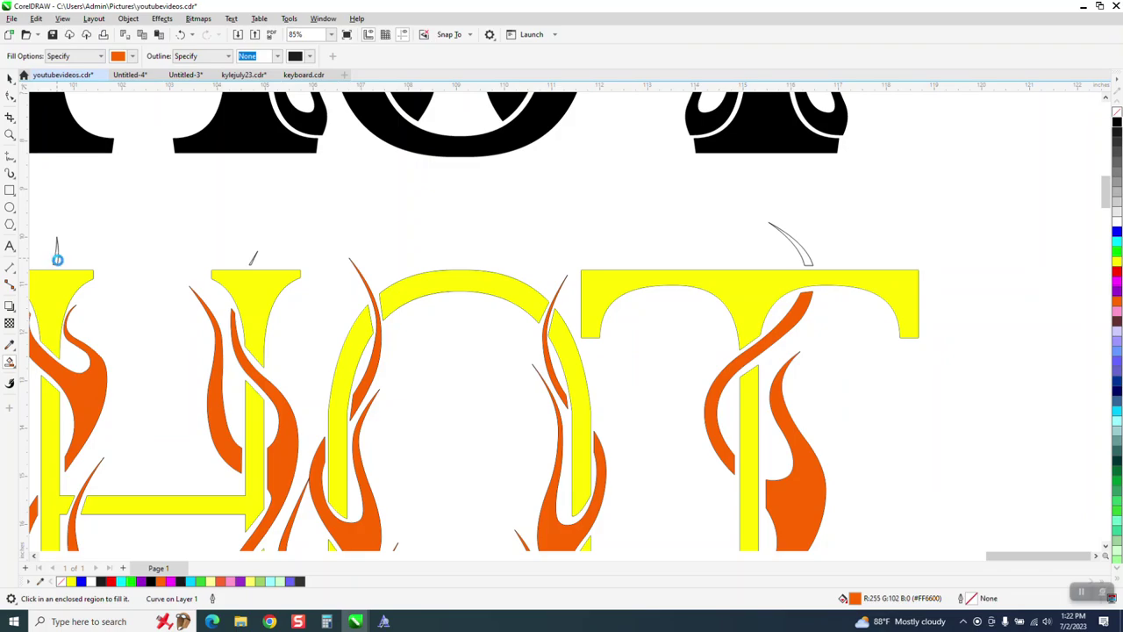
left_click(252, 259)
left_click(808, 260)
scroll(694, 202, "down", 3)
Draw a rectangle about 23 by 14 inches around the coloured HOT lettering and fill it with black.
left_click(9, 76)
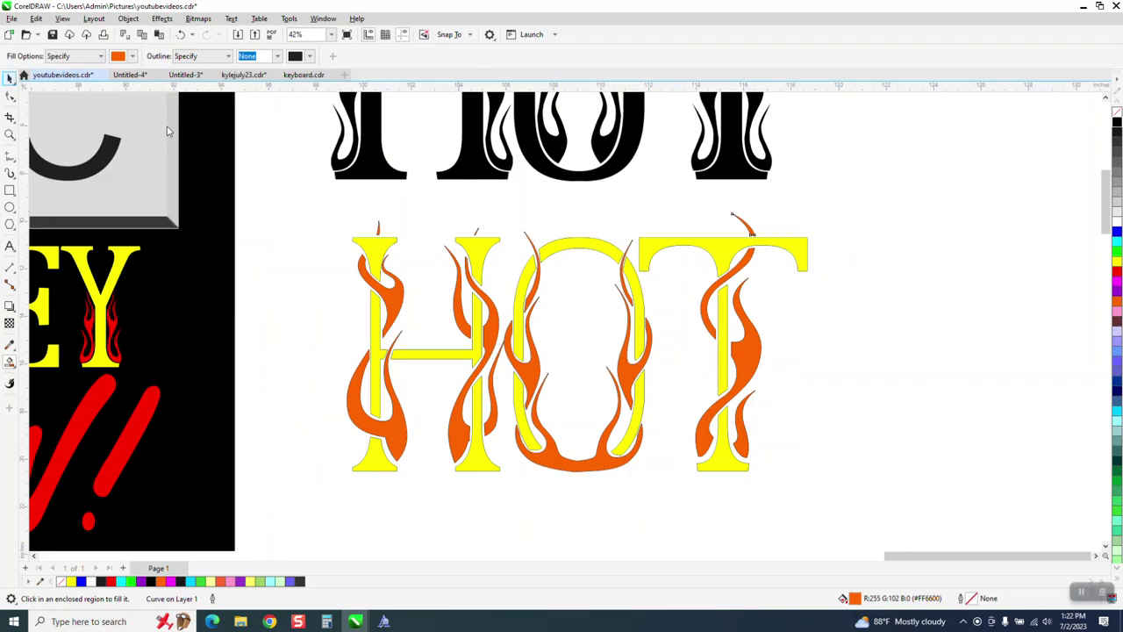
left_click_drag(307, 193, 903, 530)
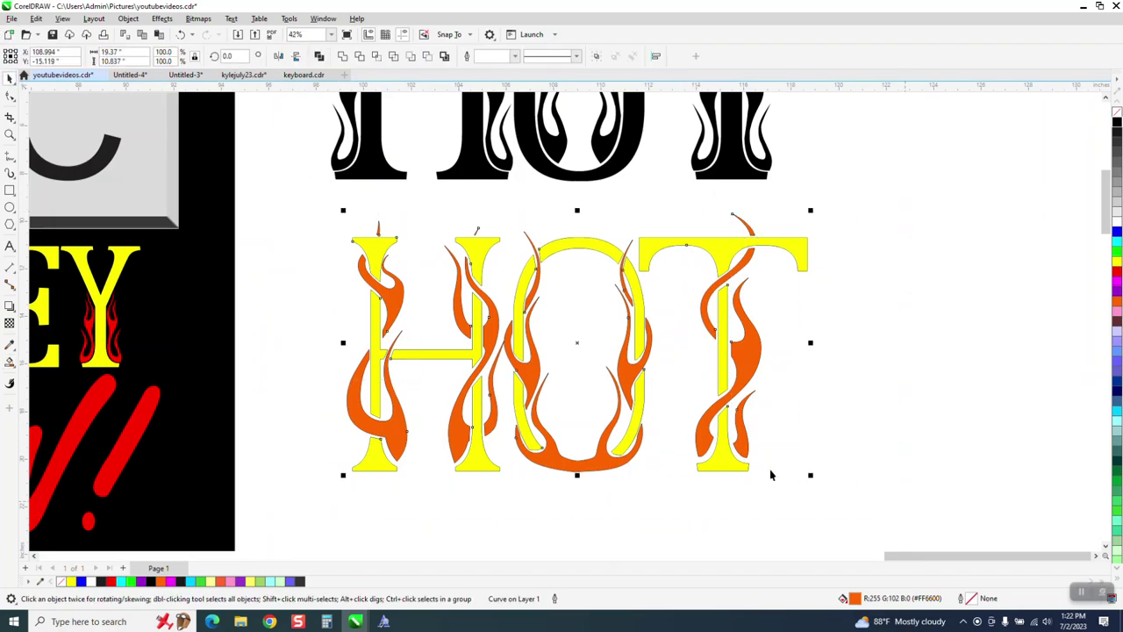
left_click(10, 191)
mouse_move(308, 199)
left_mouse_down()
mouse_move(709, 486)
mouse_move(860, 533)
left_mouse_up()
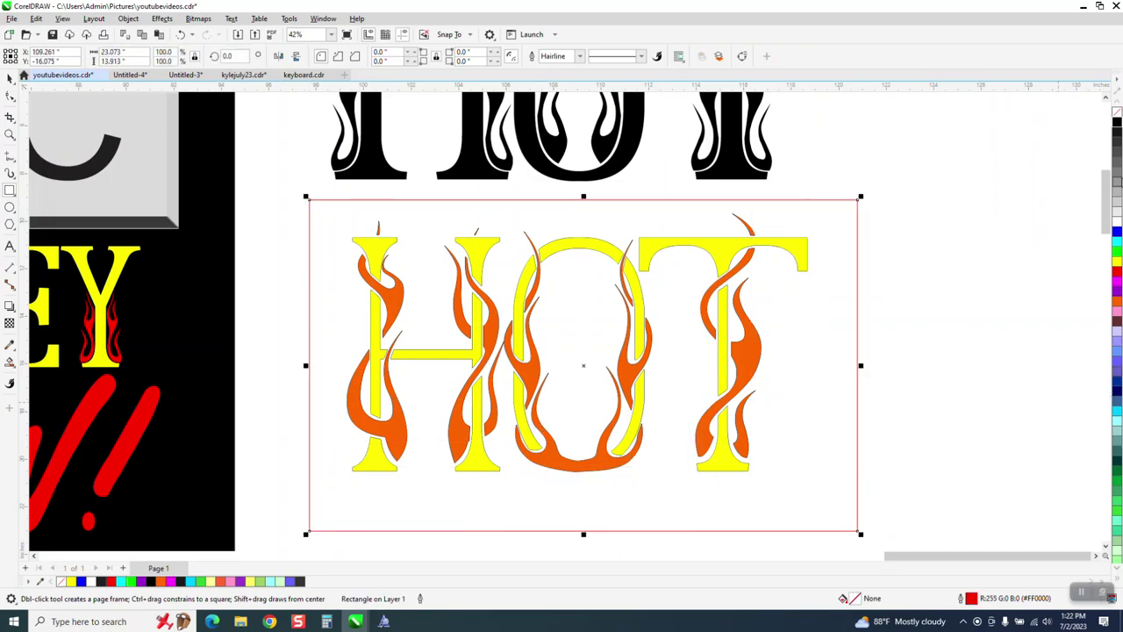
left_click(1117, 123)
Send the black rectangle behind the coloured HOT lettering.
left_click(128, 18)
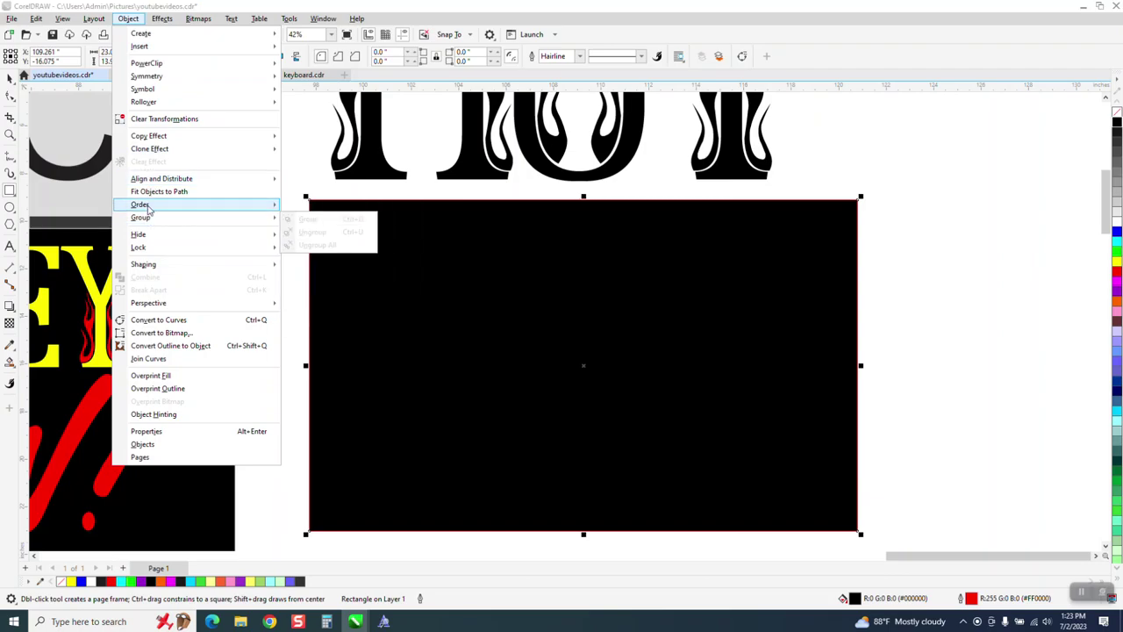
left_click(301, 223)
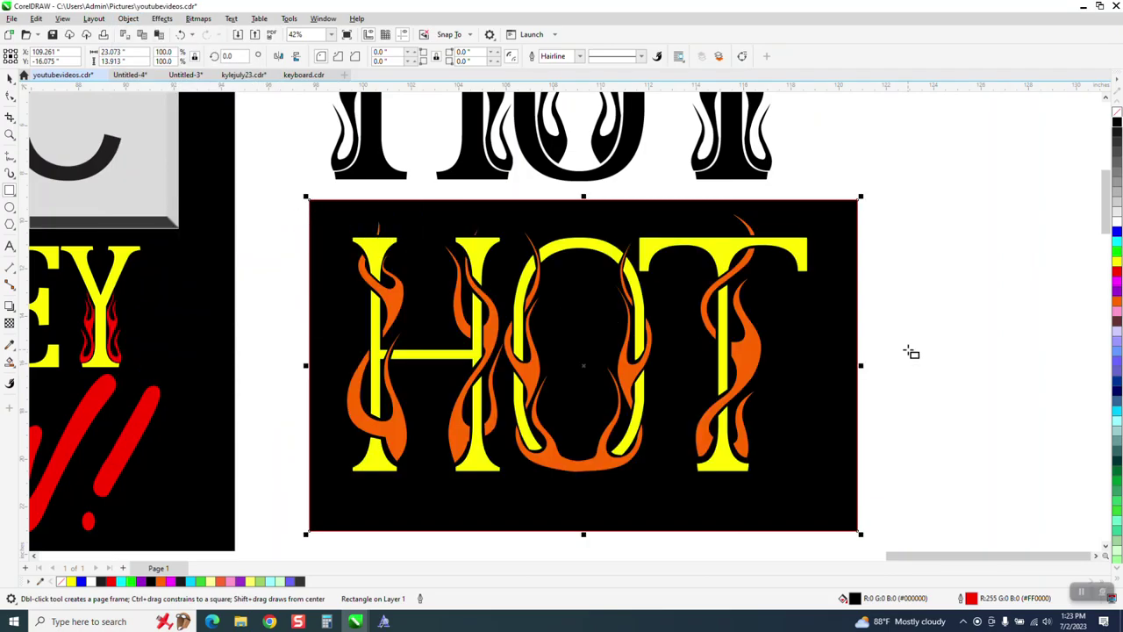
left_click(11, 78)
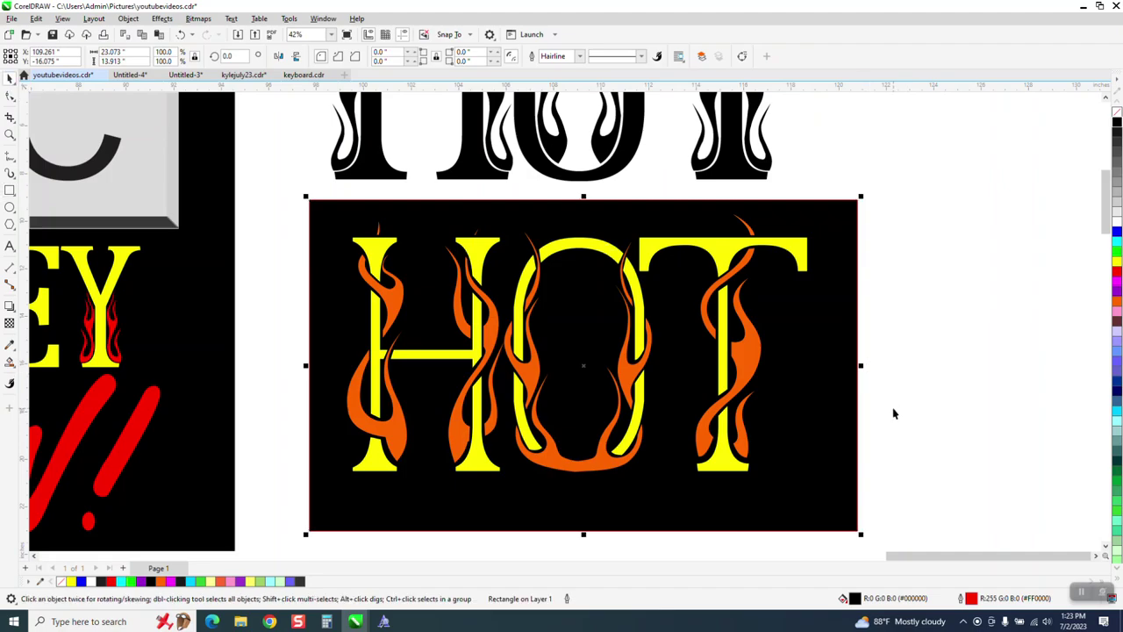
scroll(894, 395, "down", 1)
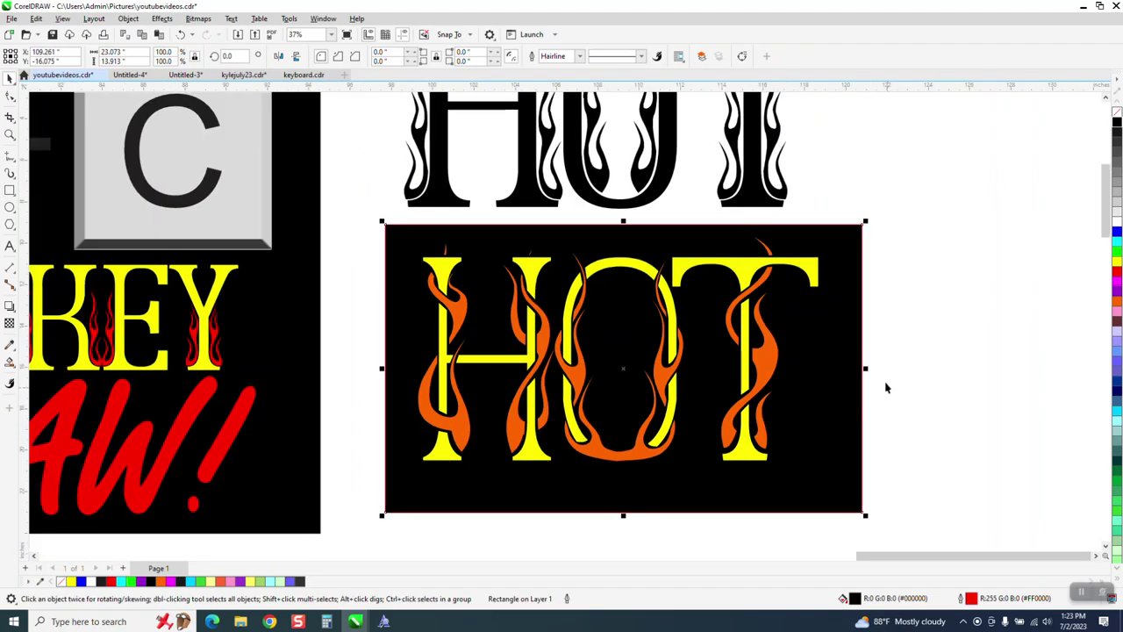